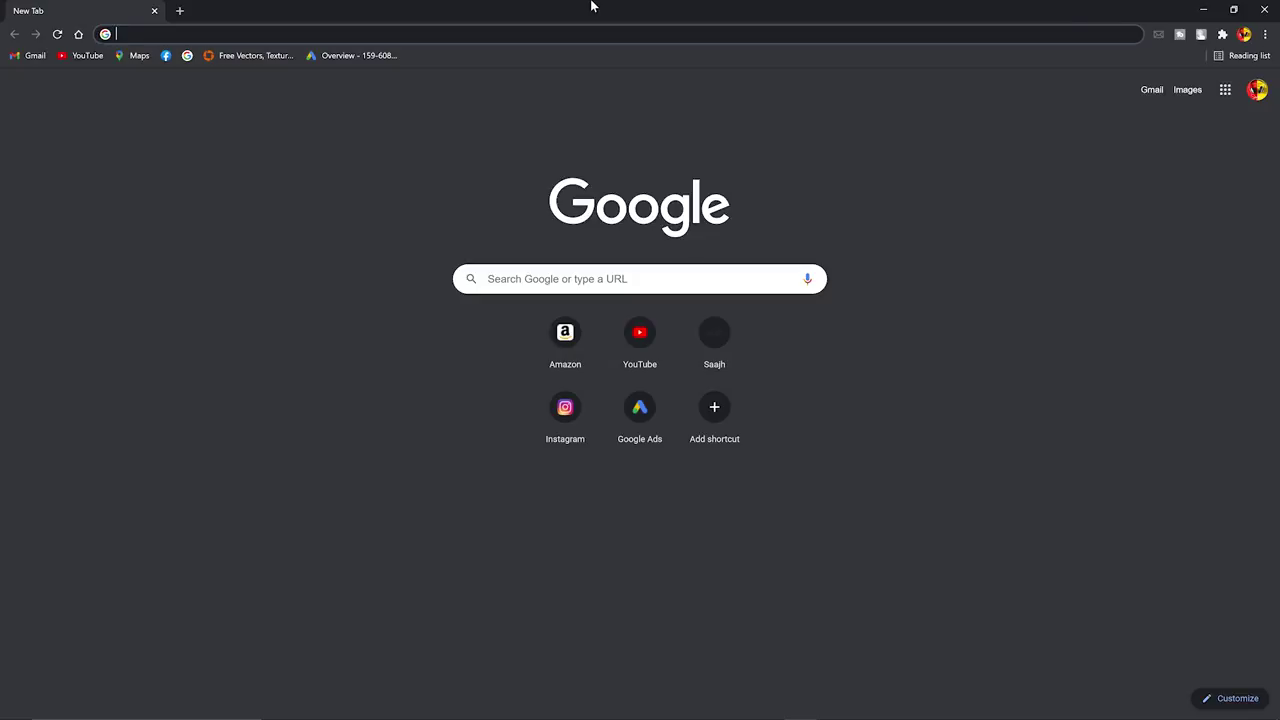
# Enter 'arturia' in the new tab's address bar to load the Arturia homepage.
pyautogui.write('arturia')
pyautogui.press('Return')
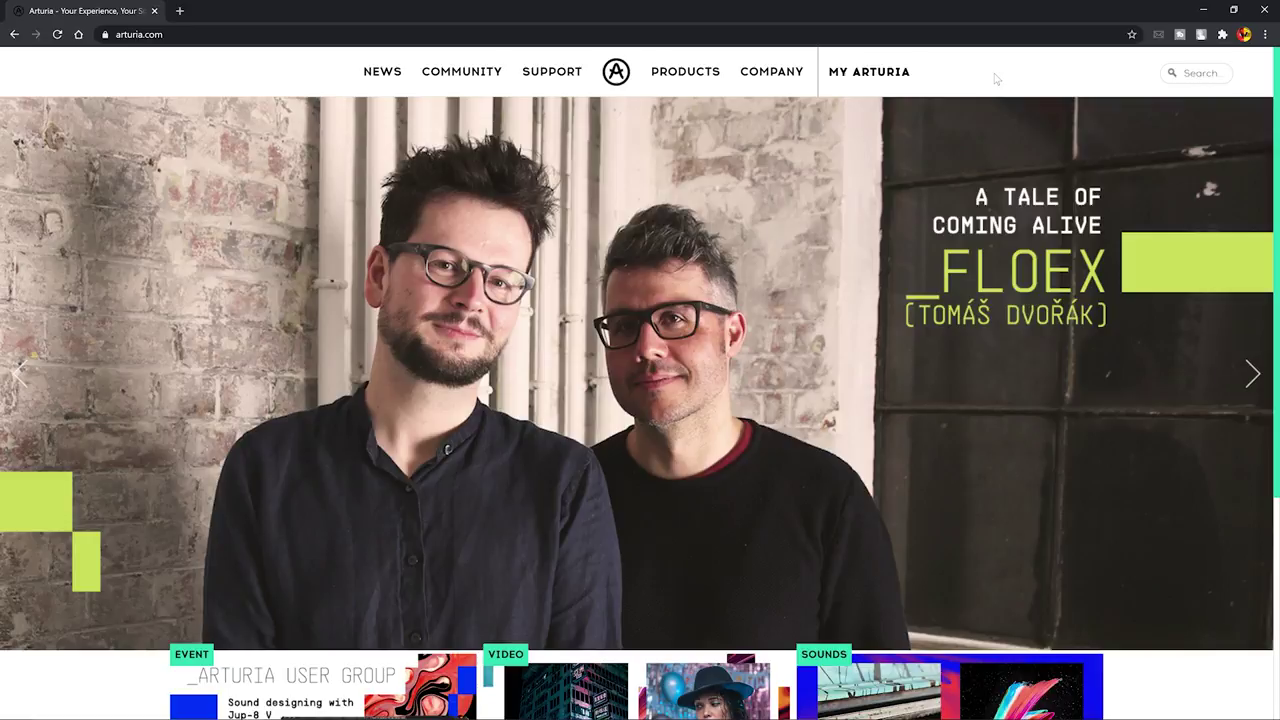
# Bring up the My Arturia sign-in panel on the Arturia site.
pyautogui.moveTo(857, 70)
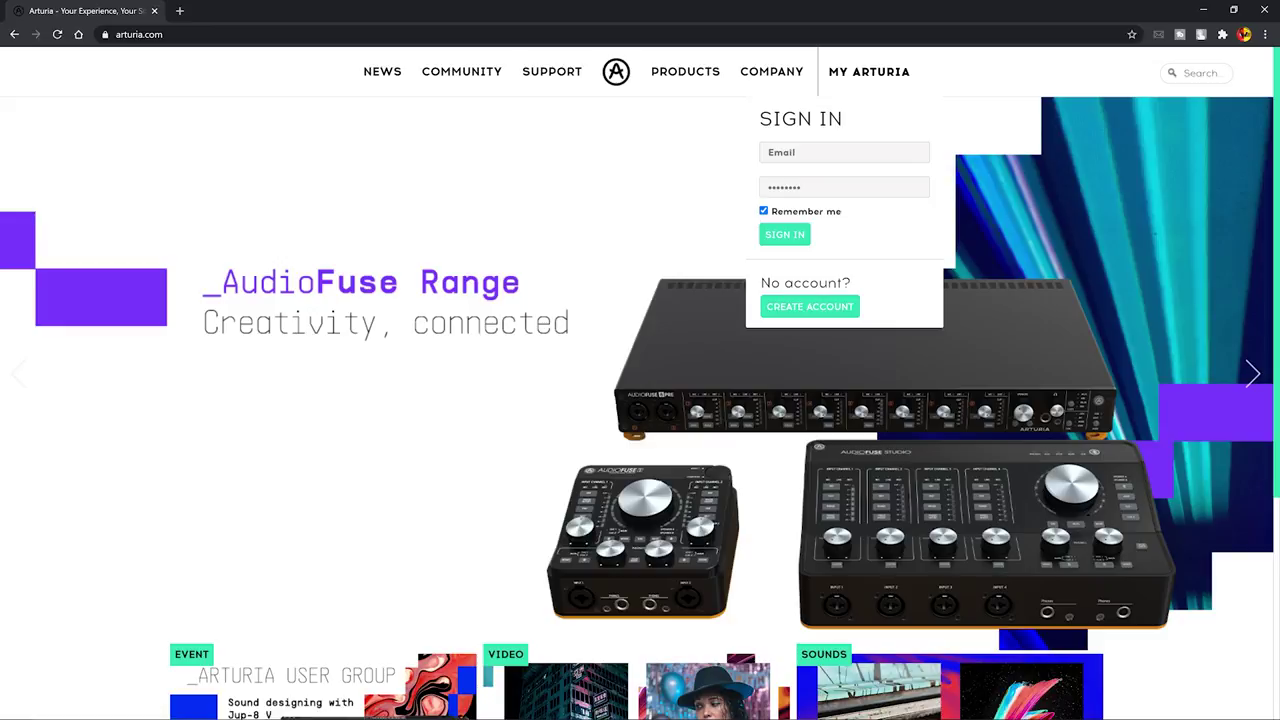
pyautogui.click(789, 238)
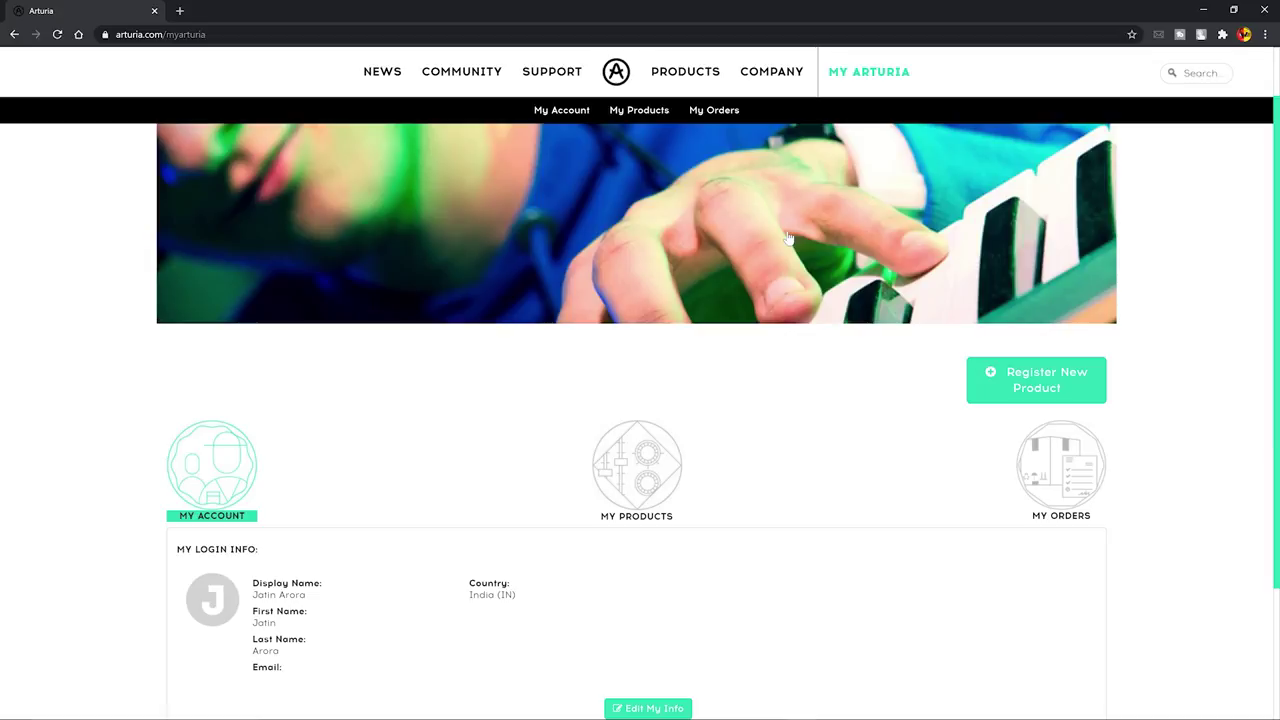
# Register the KeyLab Essential 61 by submitting its serial number and unlock code.
pyautogui.click(1084, 380)
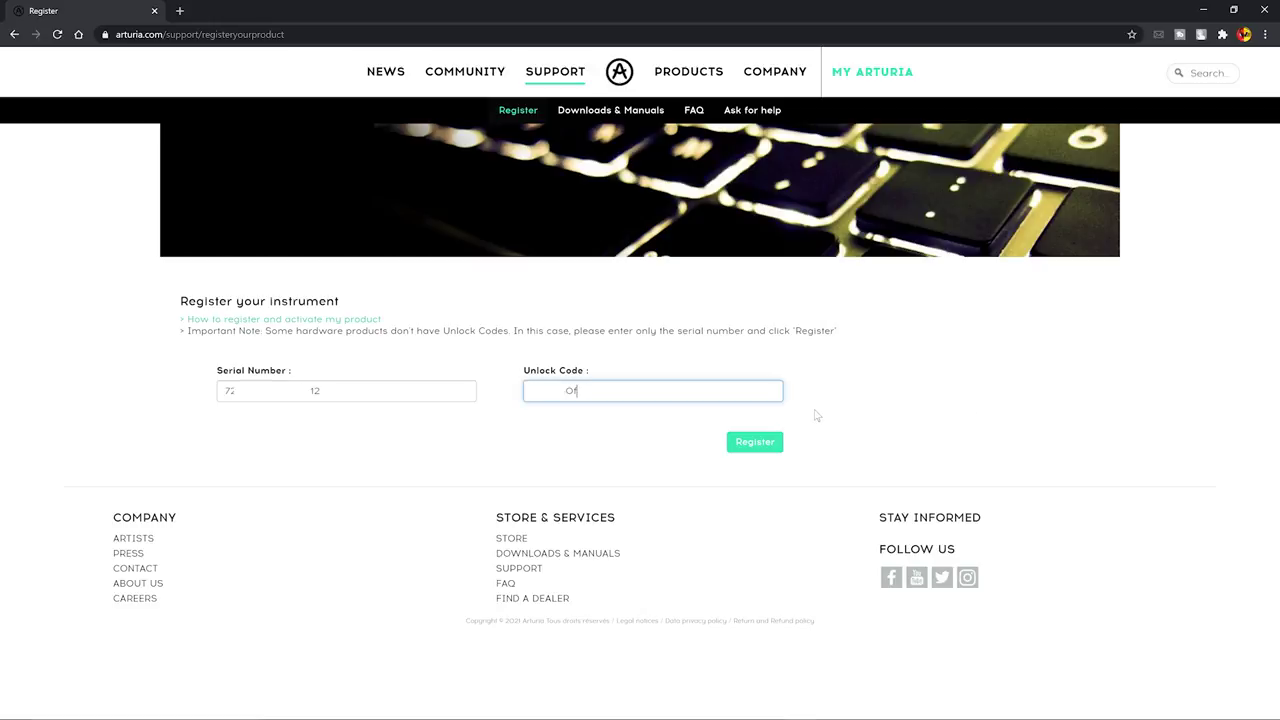
pyautogui.click(752, 442)
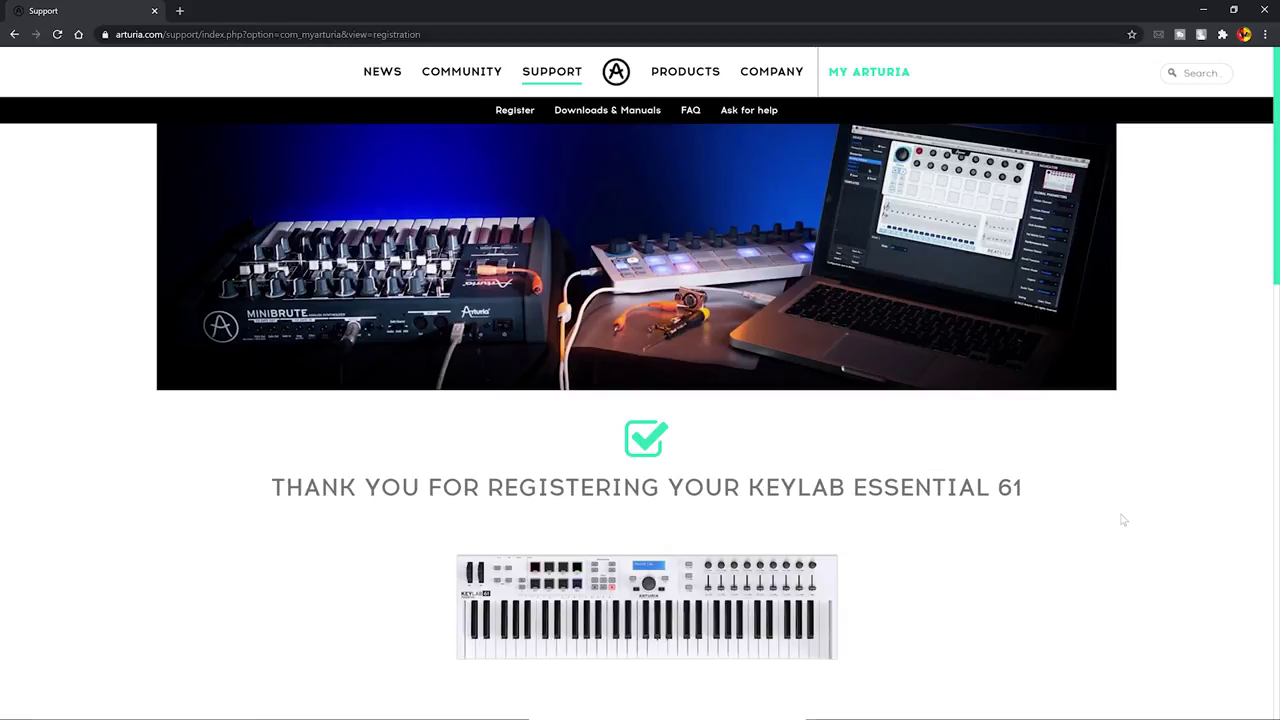
# Download the Arturia Software Center installer (Arturia_Software_Center_2_2_1_94.exe) from the confirmation page.
pyautogui.scroll(-4, 1122, 519)
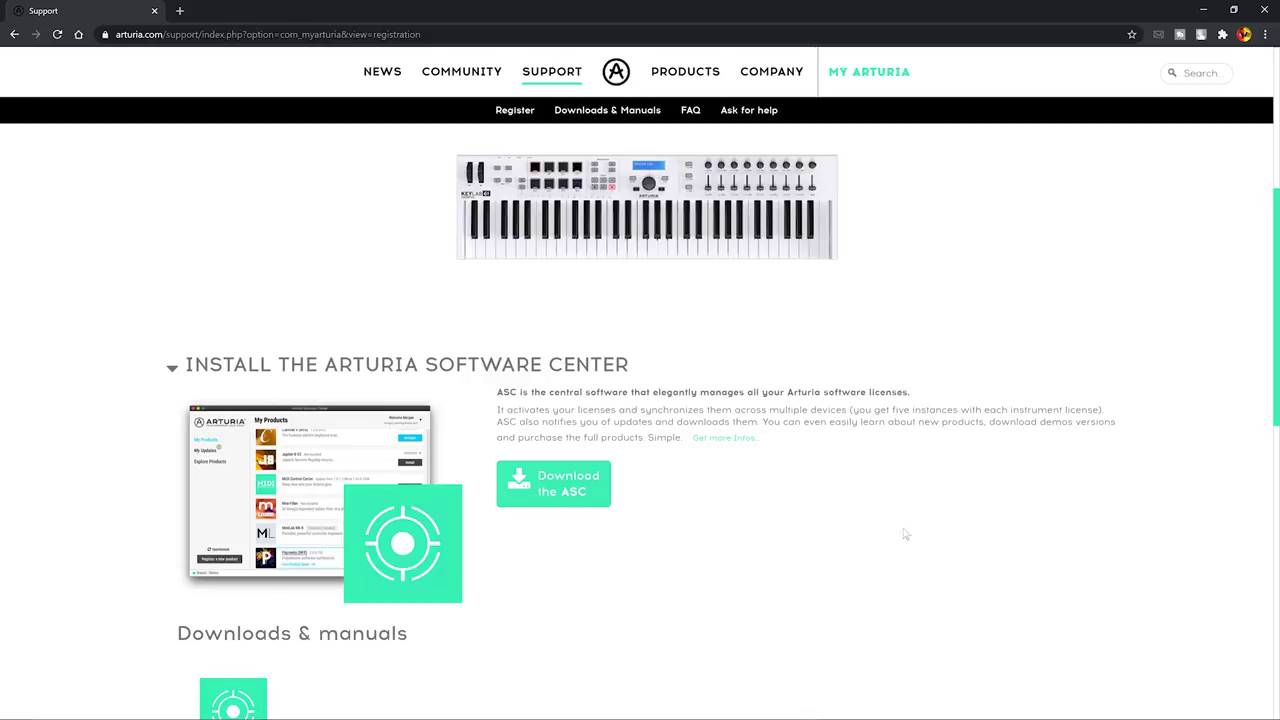
pyautogui.click(534, 488)
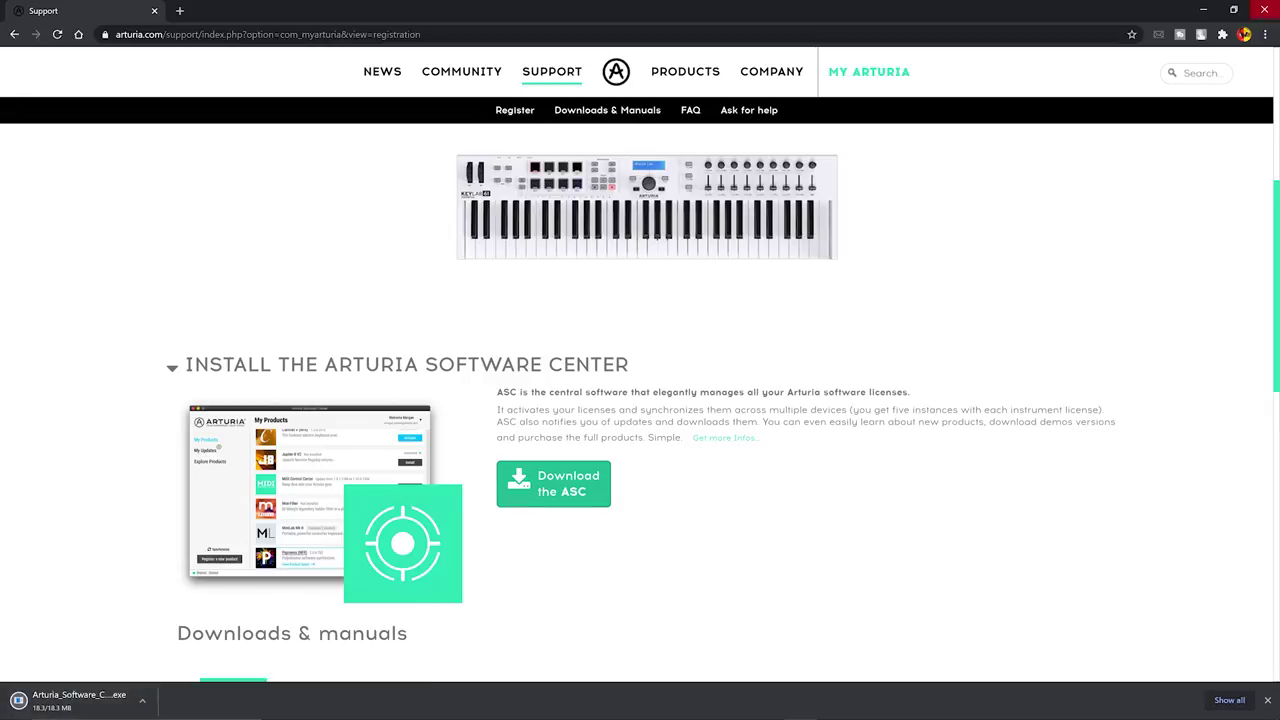
# Run the installer, accept the licence and install Arturia Software Center with default settings.
pyautogui.click(97, 707)
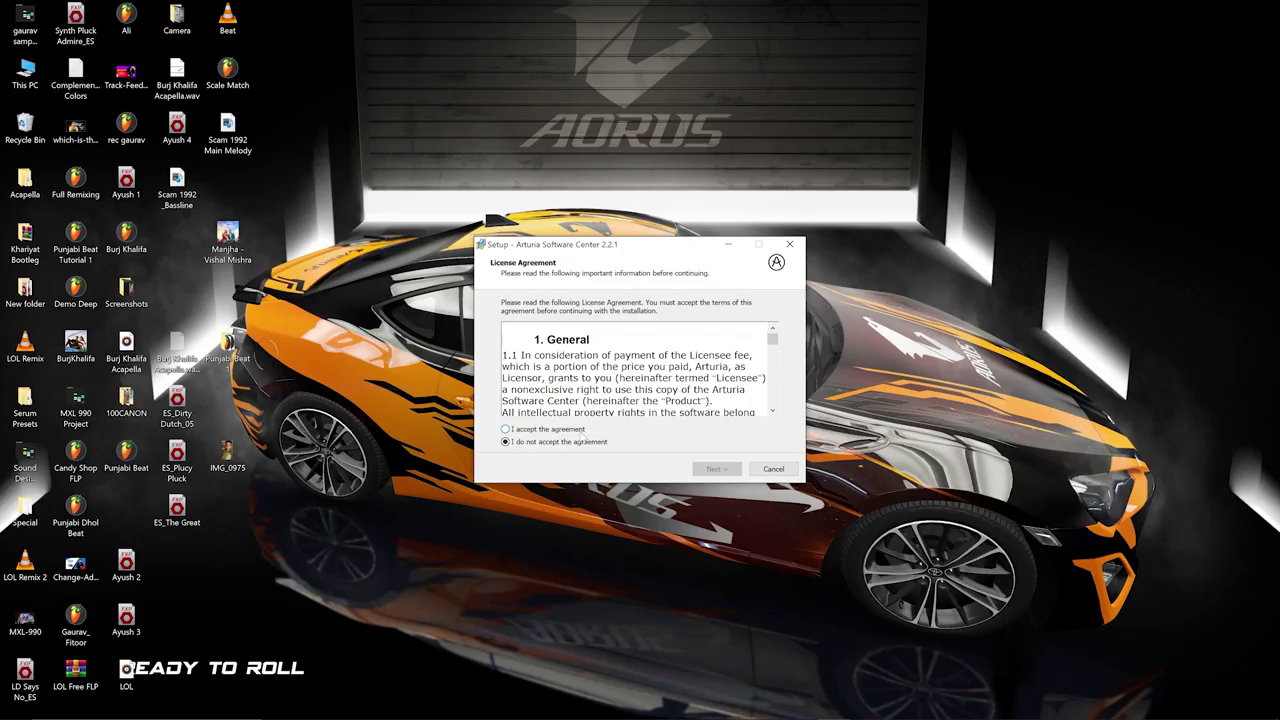
pyautogui.click(584, 429)
pyautogui.click(718, 469)
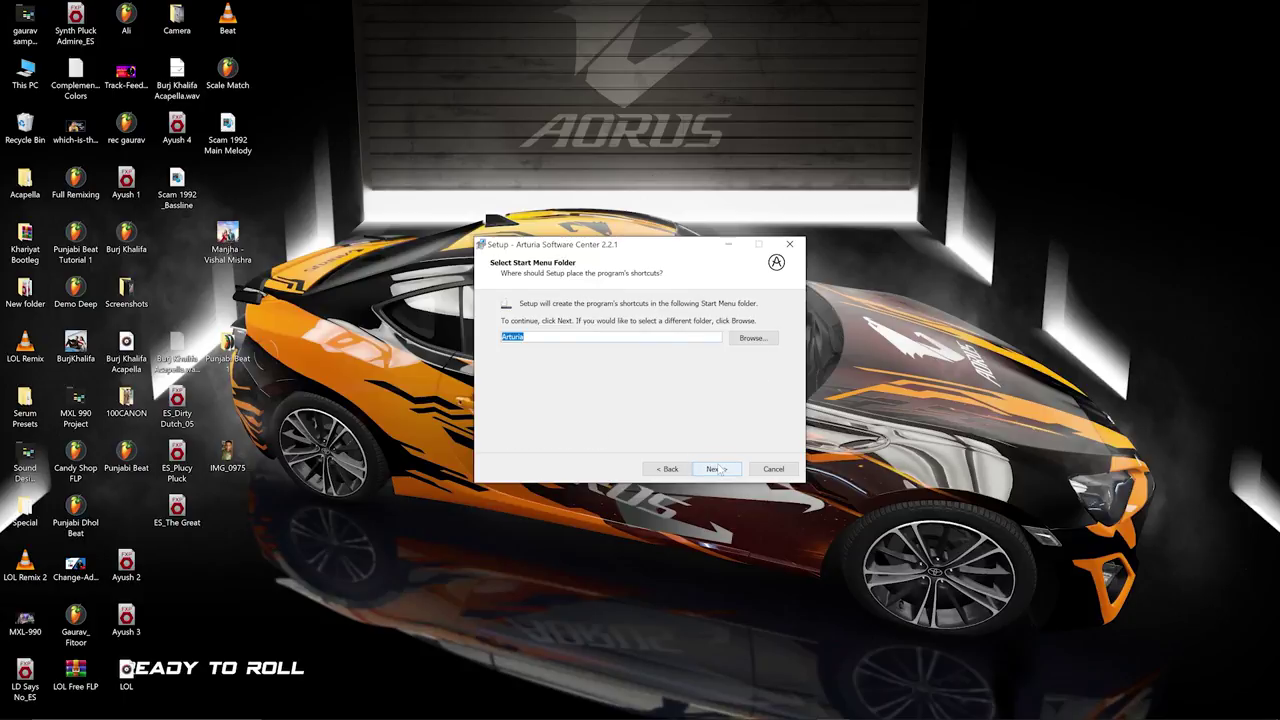
pyautogui.click(720, 469)
pyautogui.click(720, 469)
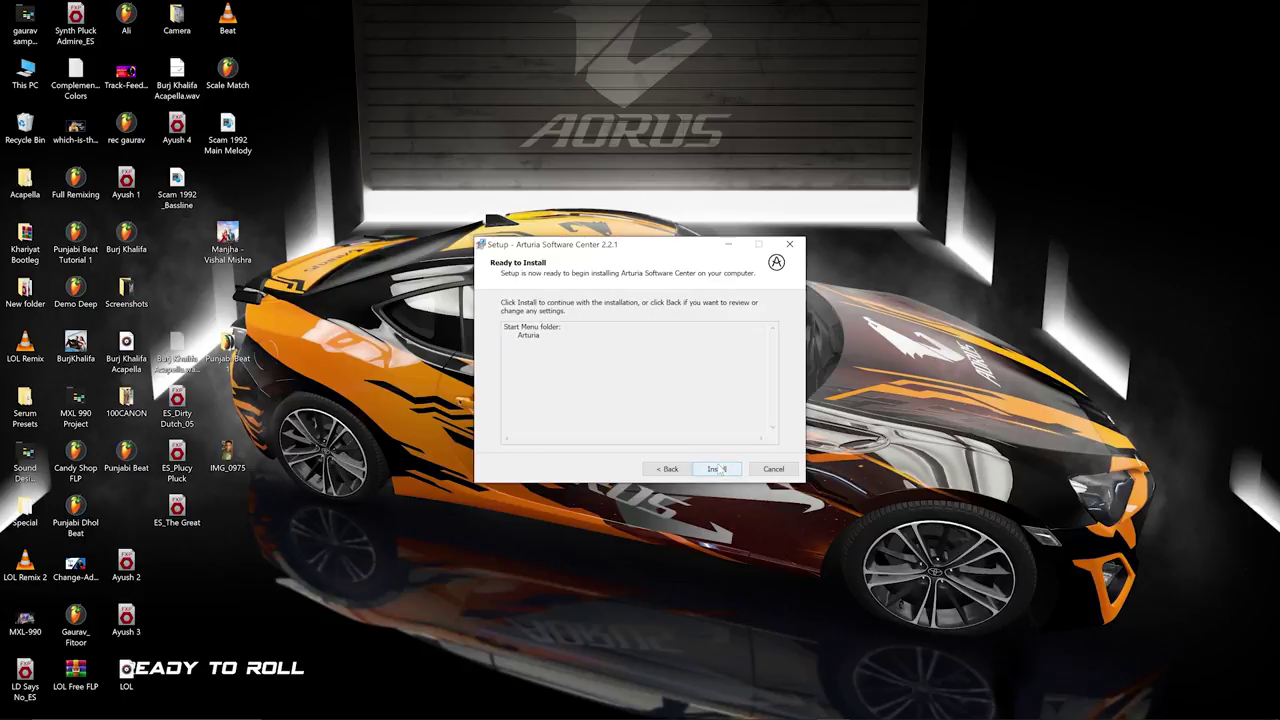
pyautogui.click(718, 469)
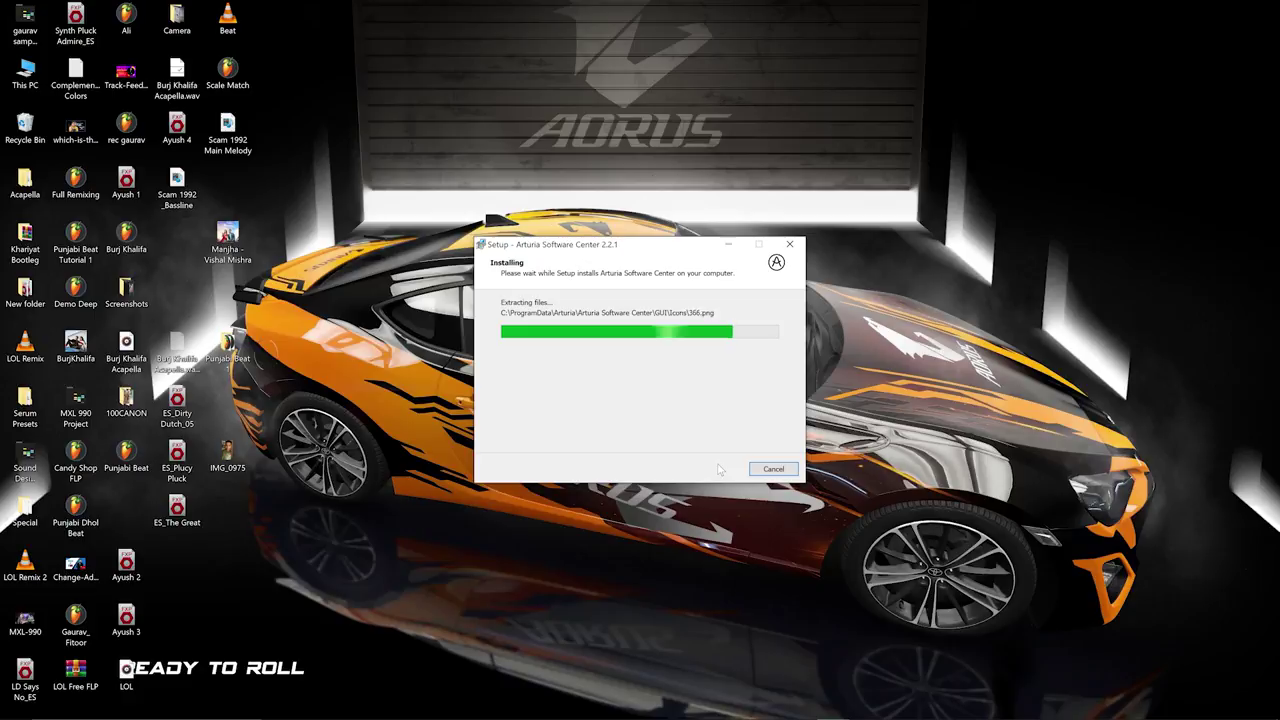
pyautogui.click(718, 469)
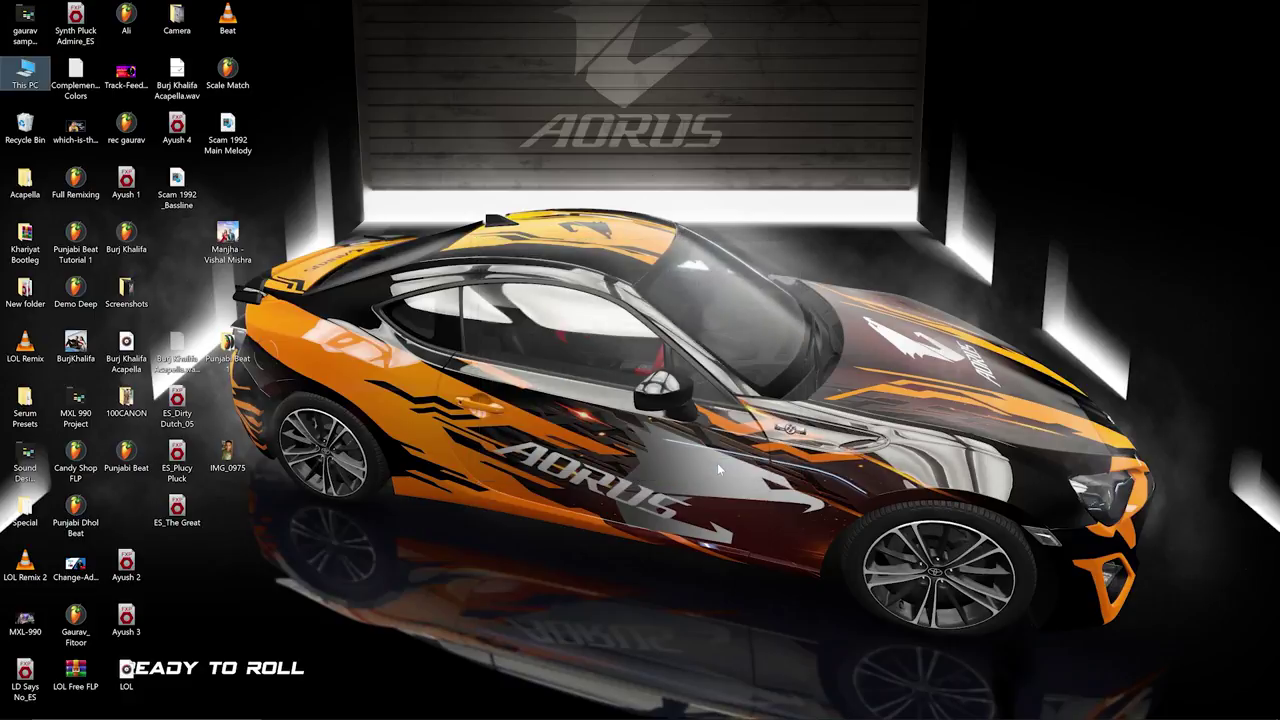
# Launch Arturia Software Center from the Start menu and view KeyLab Essential 61's products.
pyautogui.click(16, 707)
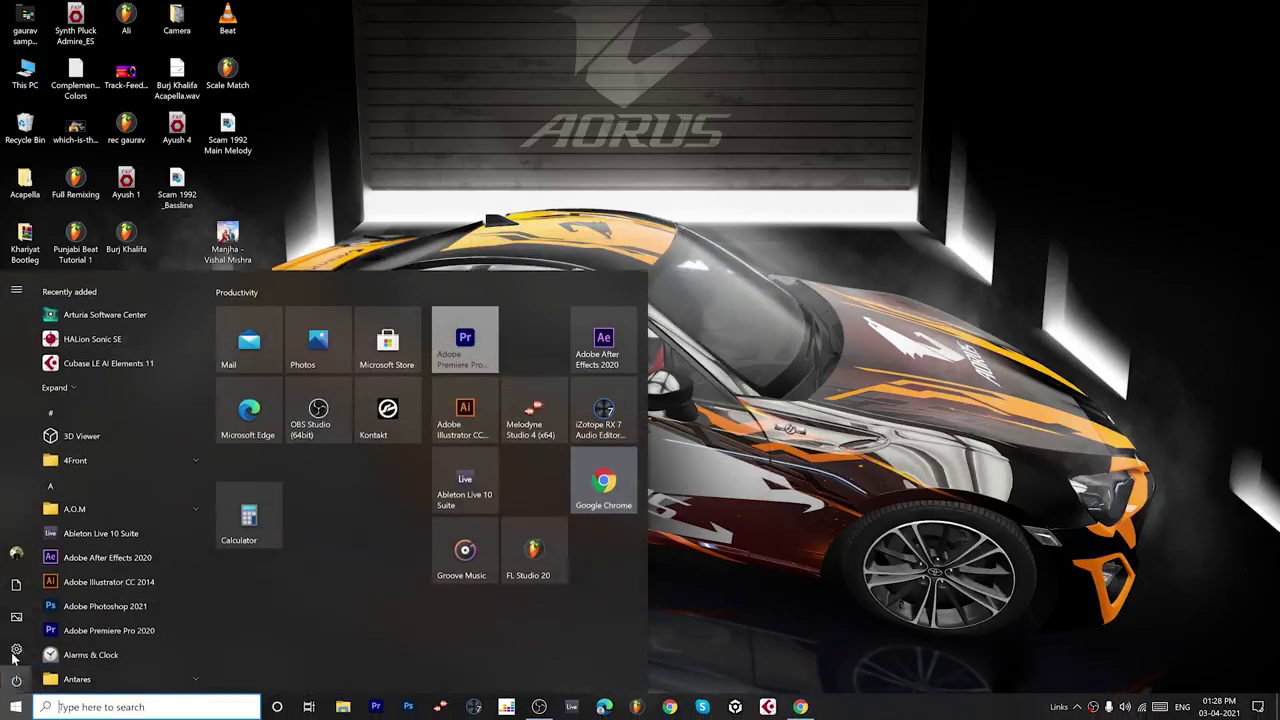
pyautogui.click(106, 317)
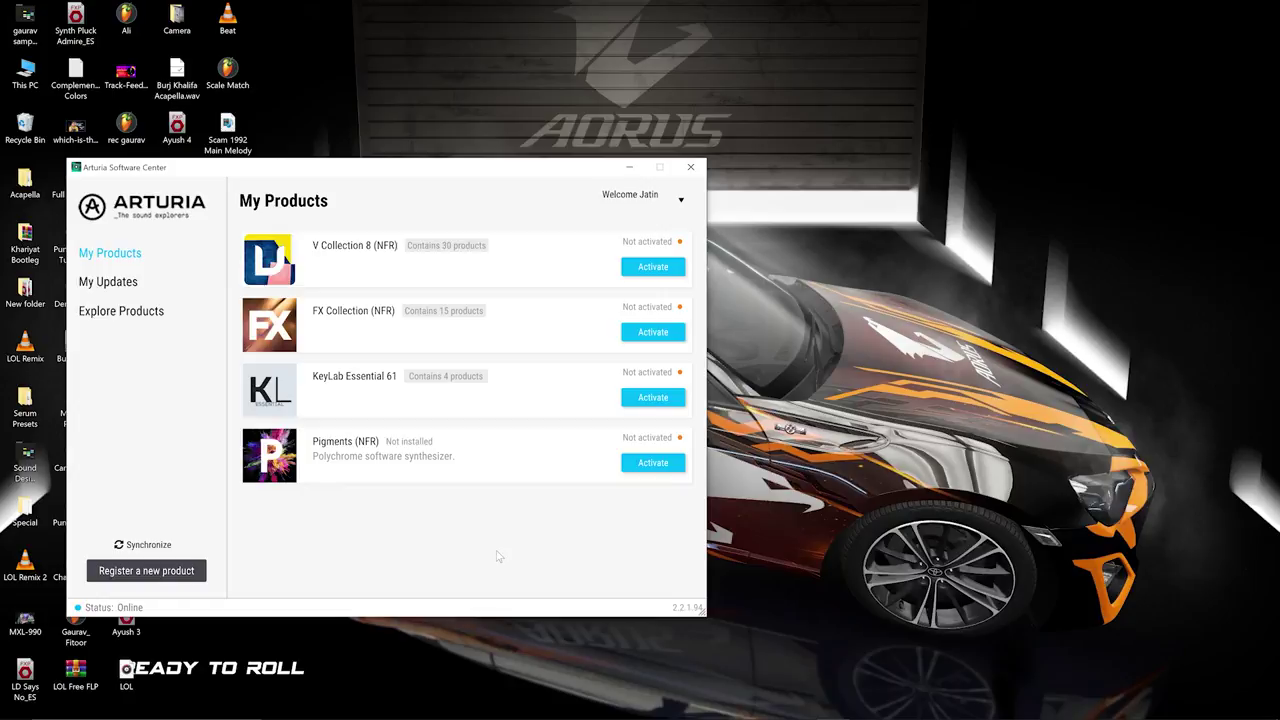
pyautogui.click(401, 382)
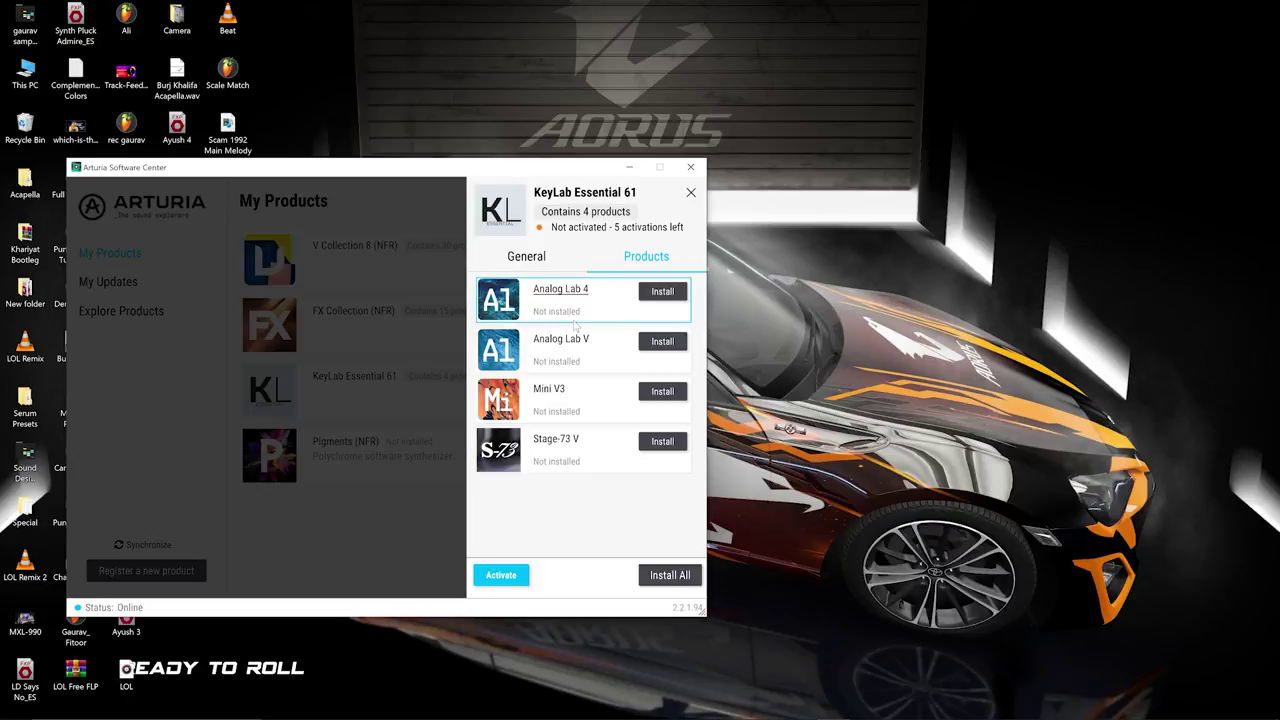
# Close the KeyLab Essential 61 details and review the products included in V Collection 8.
pyautogui.click(690, 192)
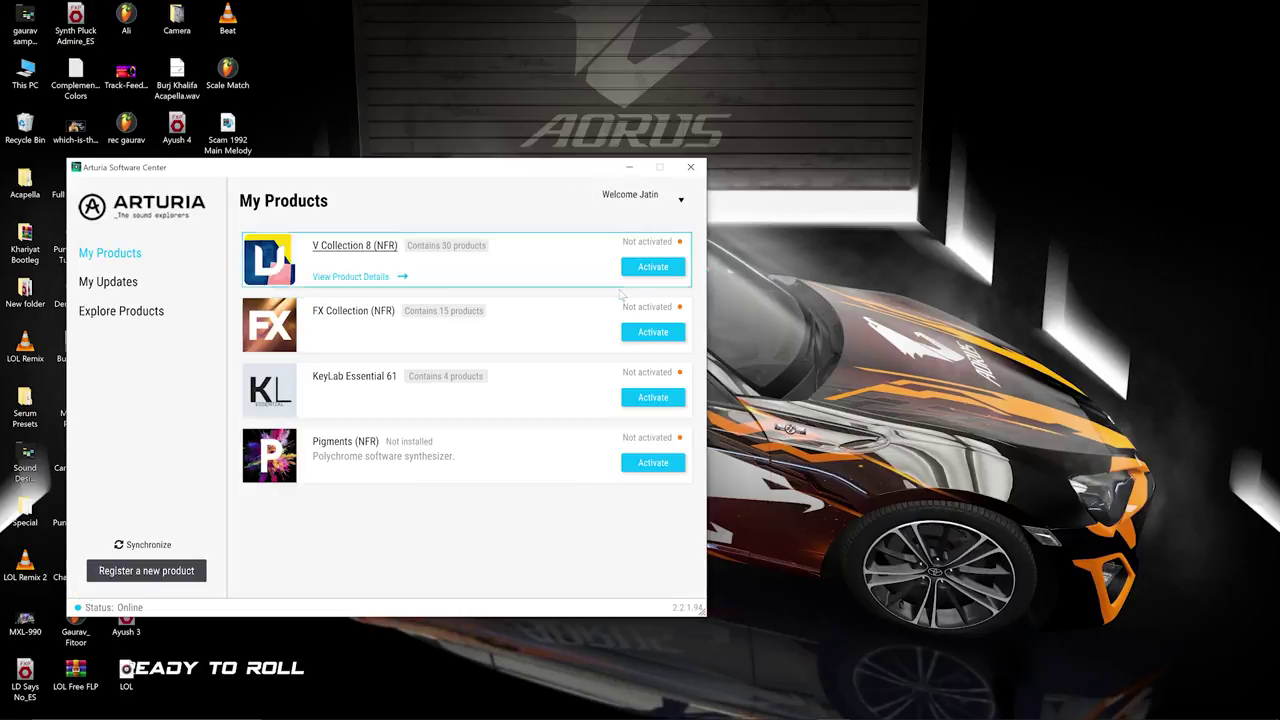
pyautogui.click(404, 280)
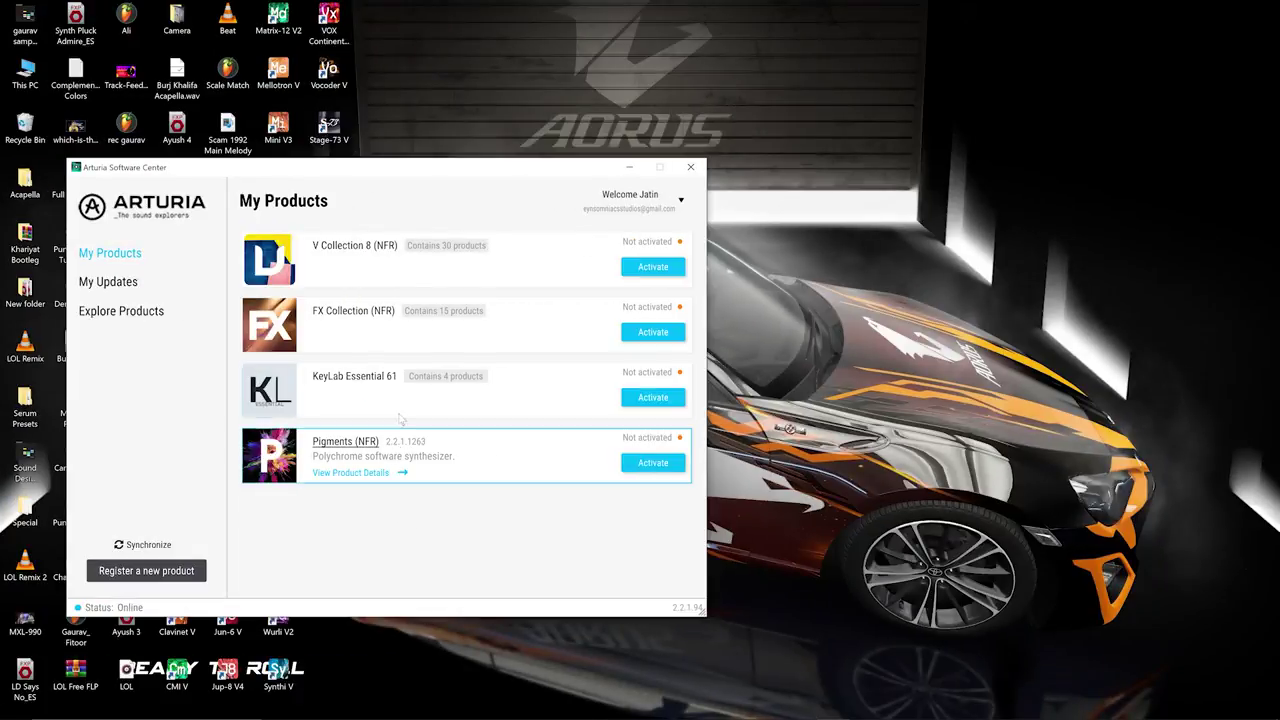
pyautogui.click(361, 256)
pyautogui.scroll(-4, 580, 420)
pyautogui.scroll(-4, 580, 420)
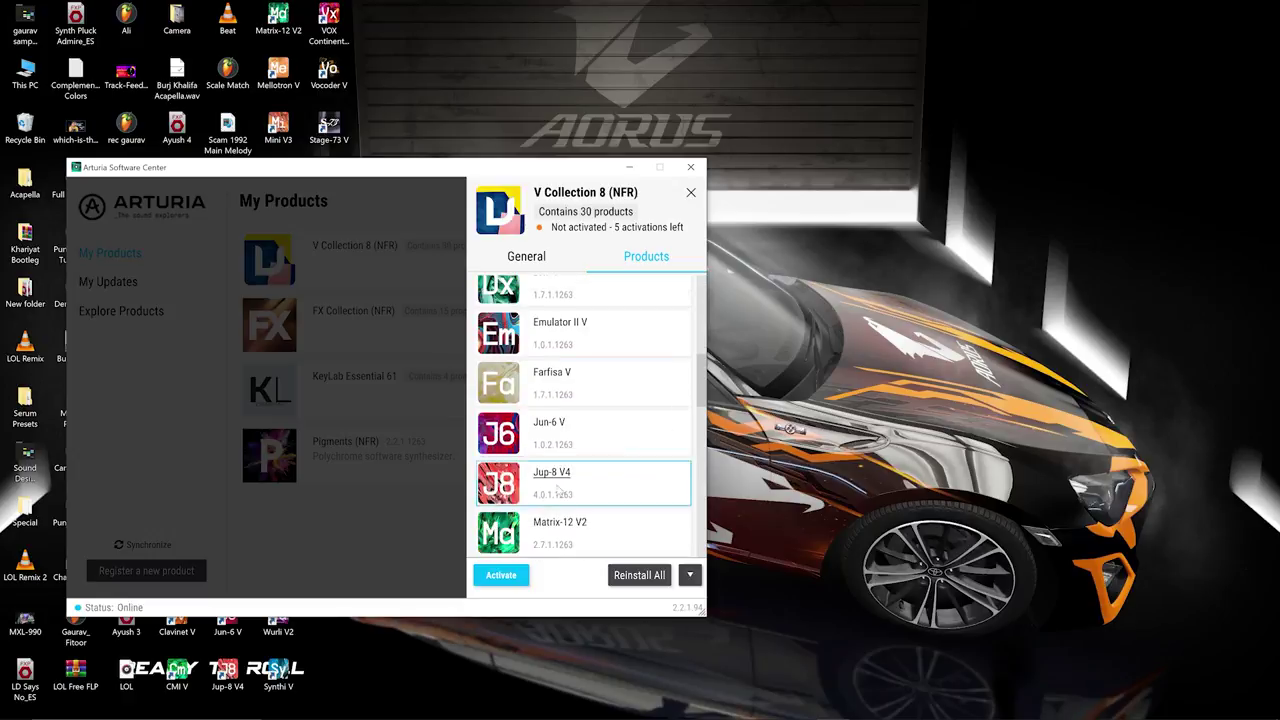
pyautogui.click(386, 534)
# Review the FX Collection, Pigments and KeyLab Essential 61 details panels in turn.
pyautogui.click(350, 335)
pyautogui.scroll(-5, 352, 331)
pyautogui.scroll(-2, 520, 432)
pyautogui.click(367, 485)
pyautogui.click(343, 444)
pyautogui.click(365, 518)
pyautogui.click(330, 390)
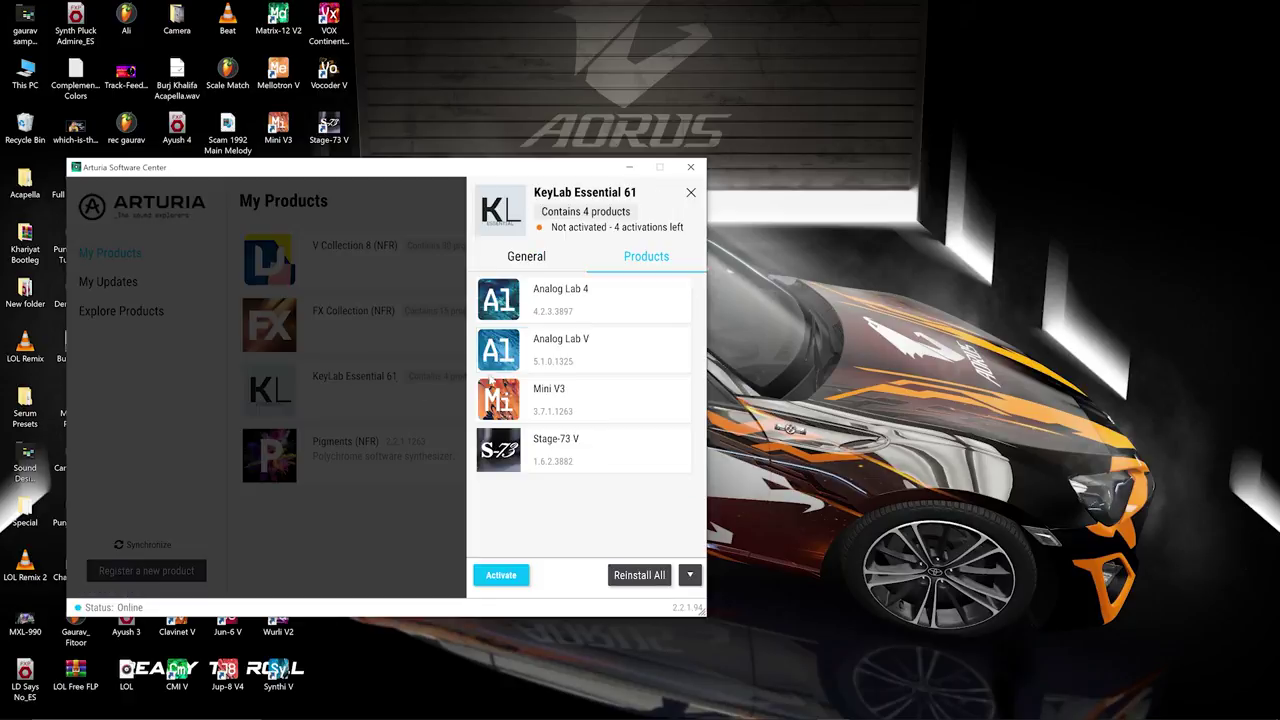
pyautogui.click(367, 518)
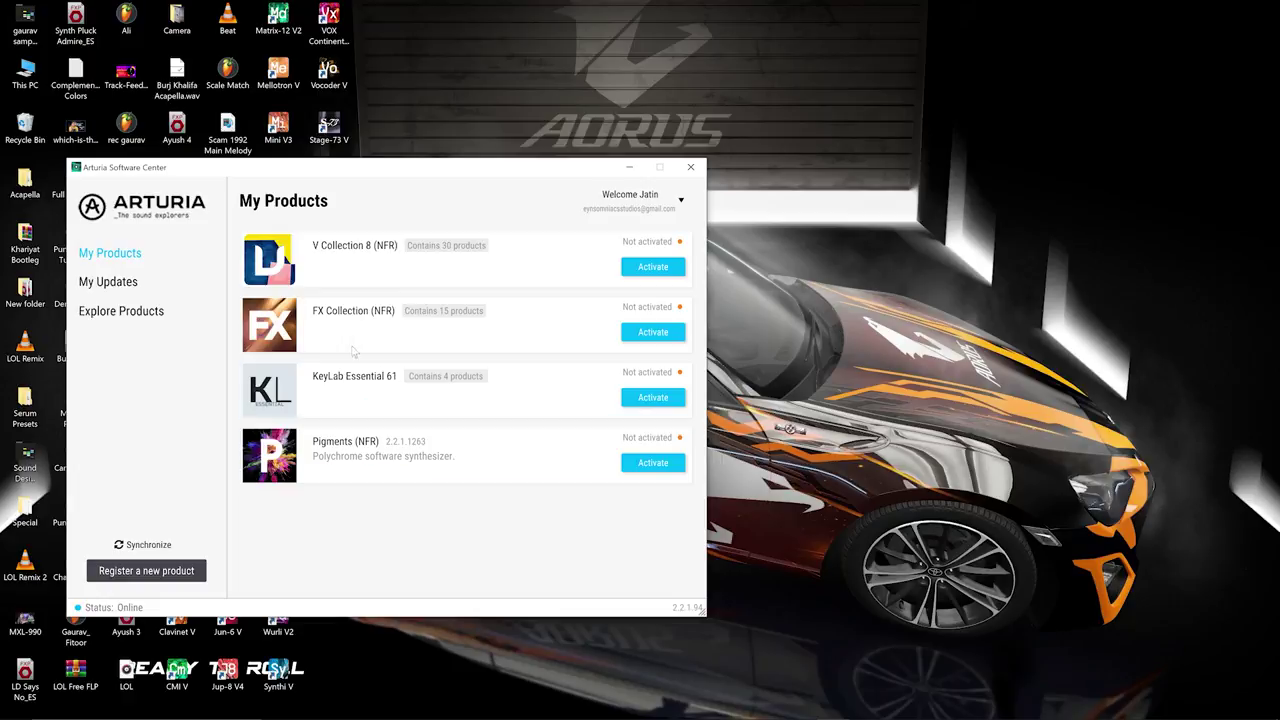
# Activate V Collection 8, then confirm Pigments shows as activated in its details panel.
pyautogui.click(632, 266)
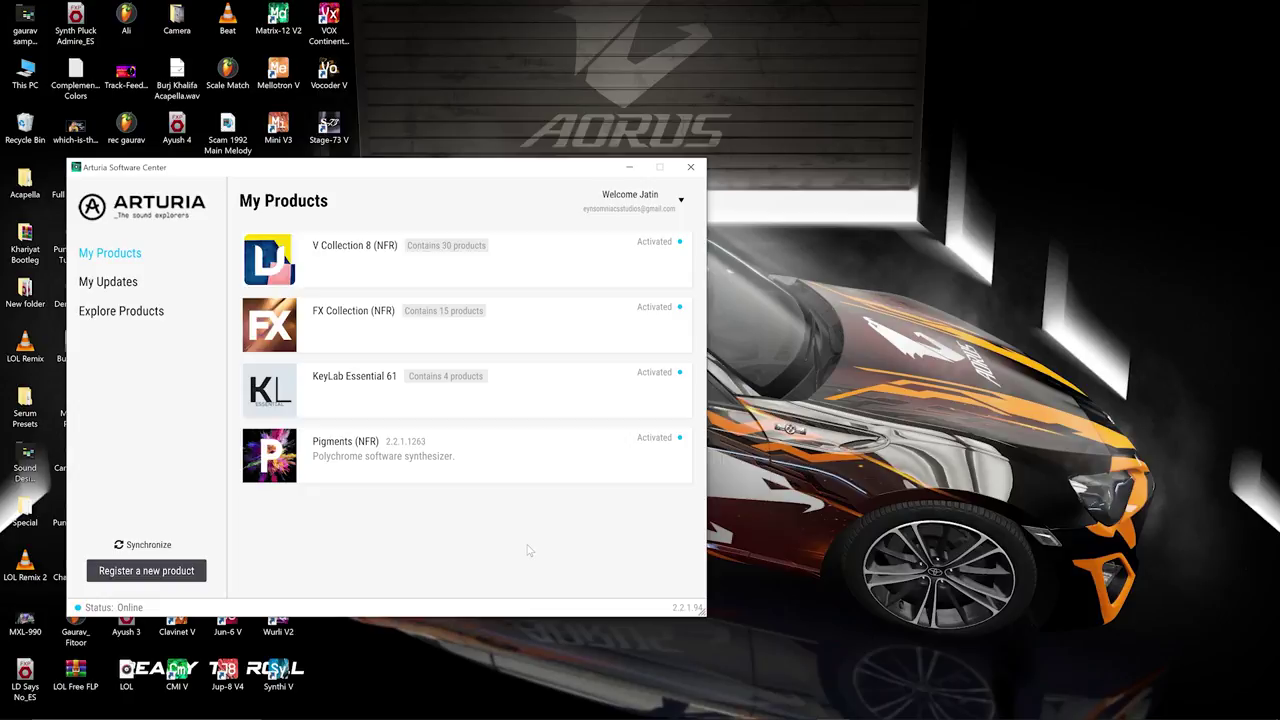
pyautogui.moveTo(475, 476)
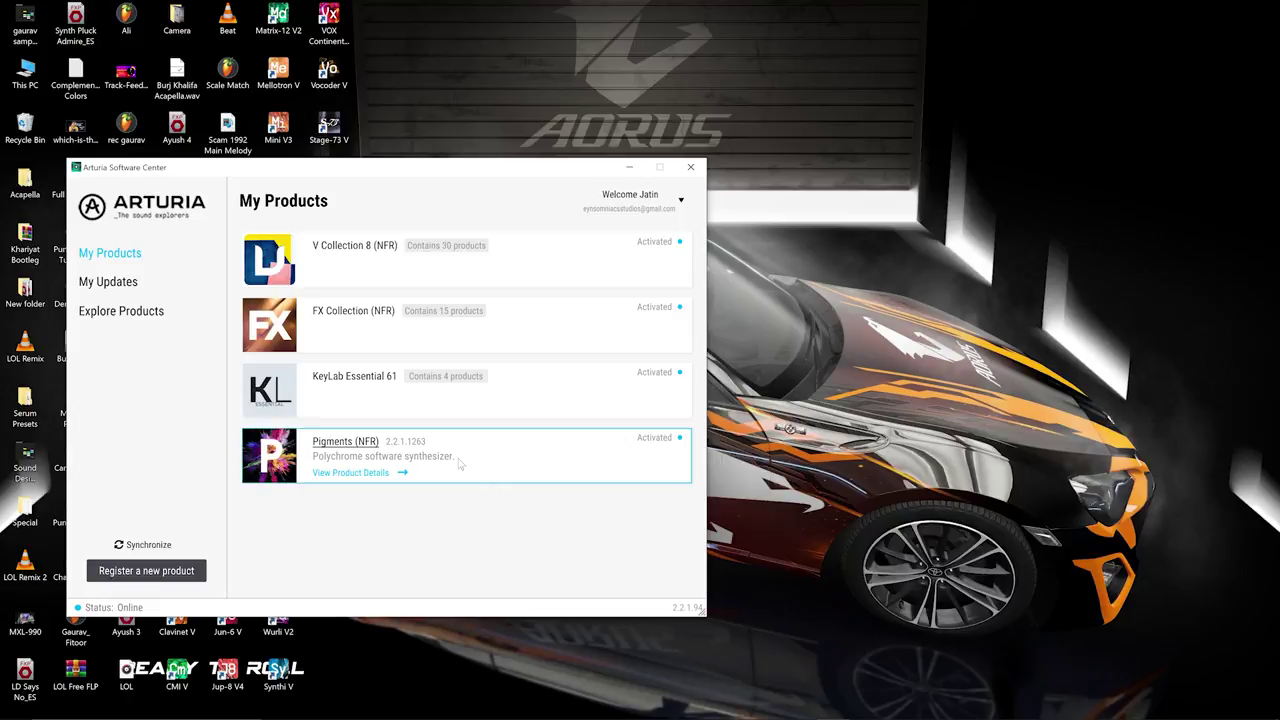
pyautogui.click(459, 462)
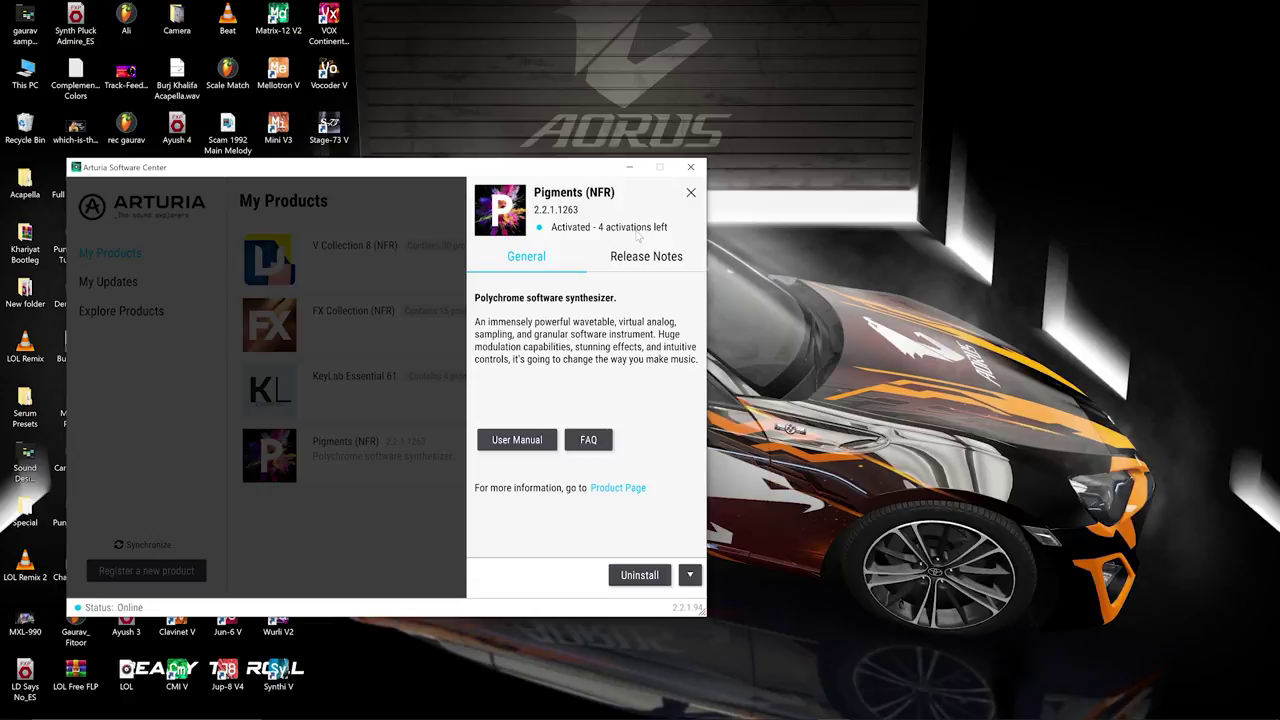
pyautogui.click(690, 192)
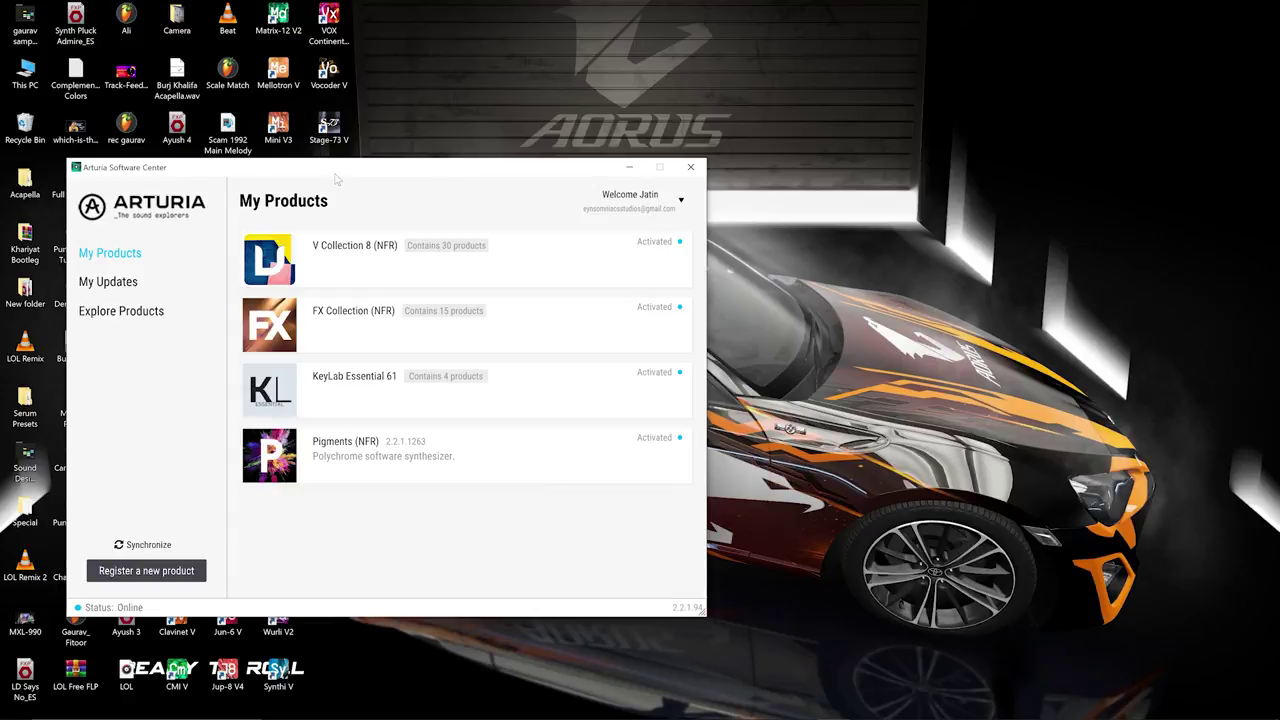
# Move the Software Center window aside and view KeyLab Essential 61's bundled products.
pyautogui.moveTo(336, 168); pyautogui.dragTo(707, 159)
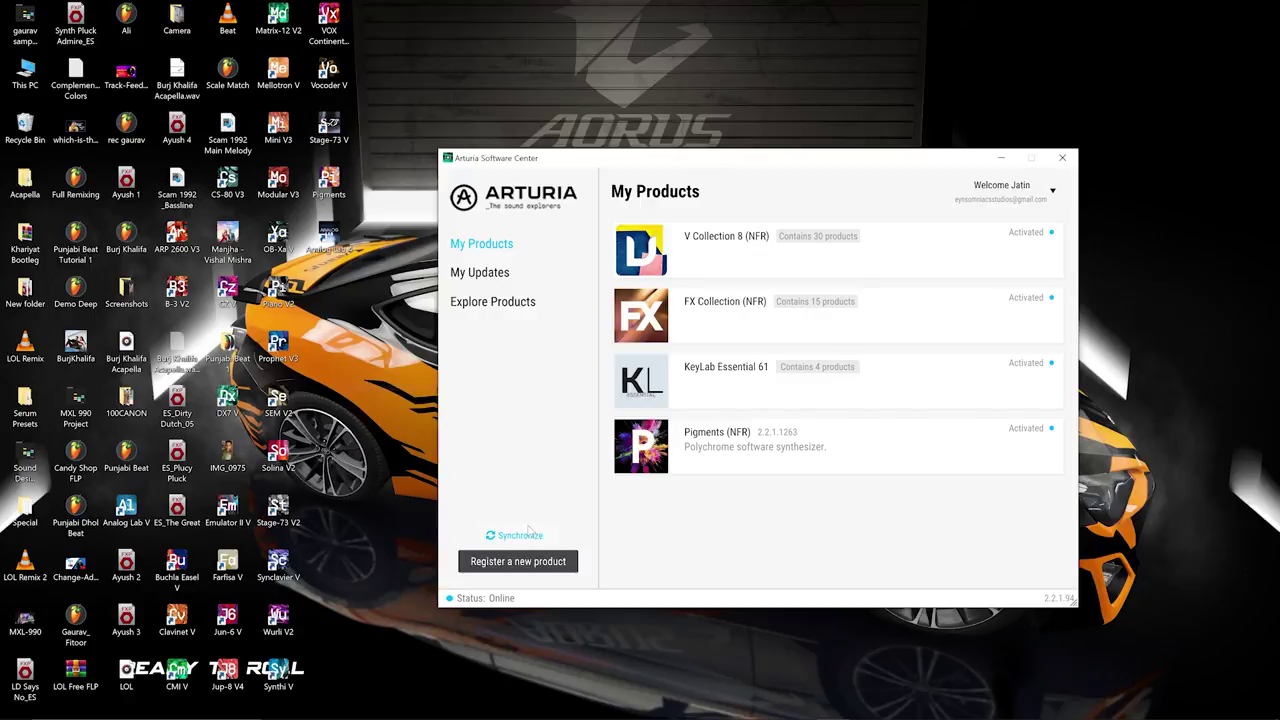
pyautogui.click(720, 400)
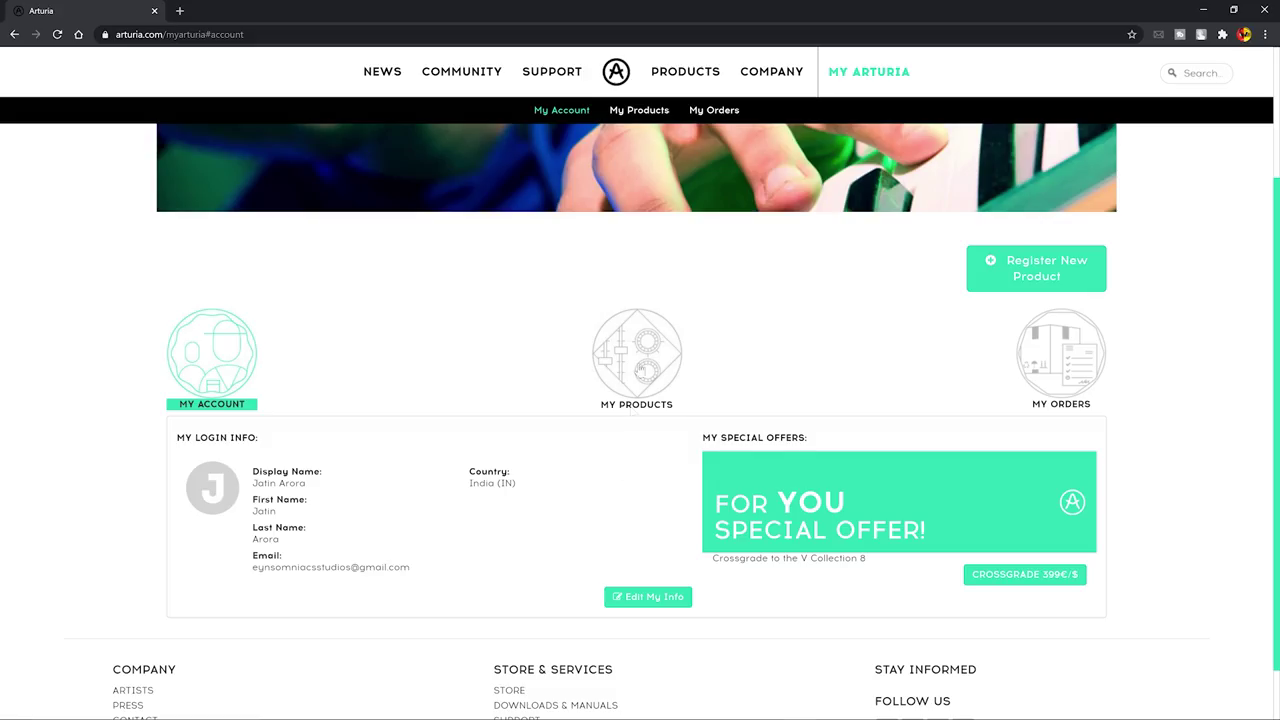
# Expand KeyLab Essential 61 under My Products to reveal its Ableton Live Lite and UVI licences.
pyautogui.click(649, 350)
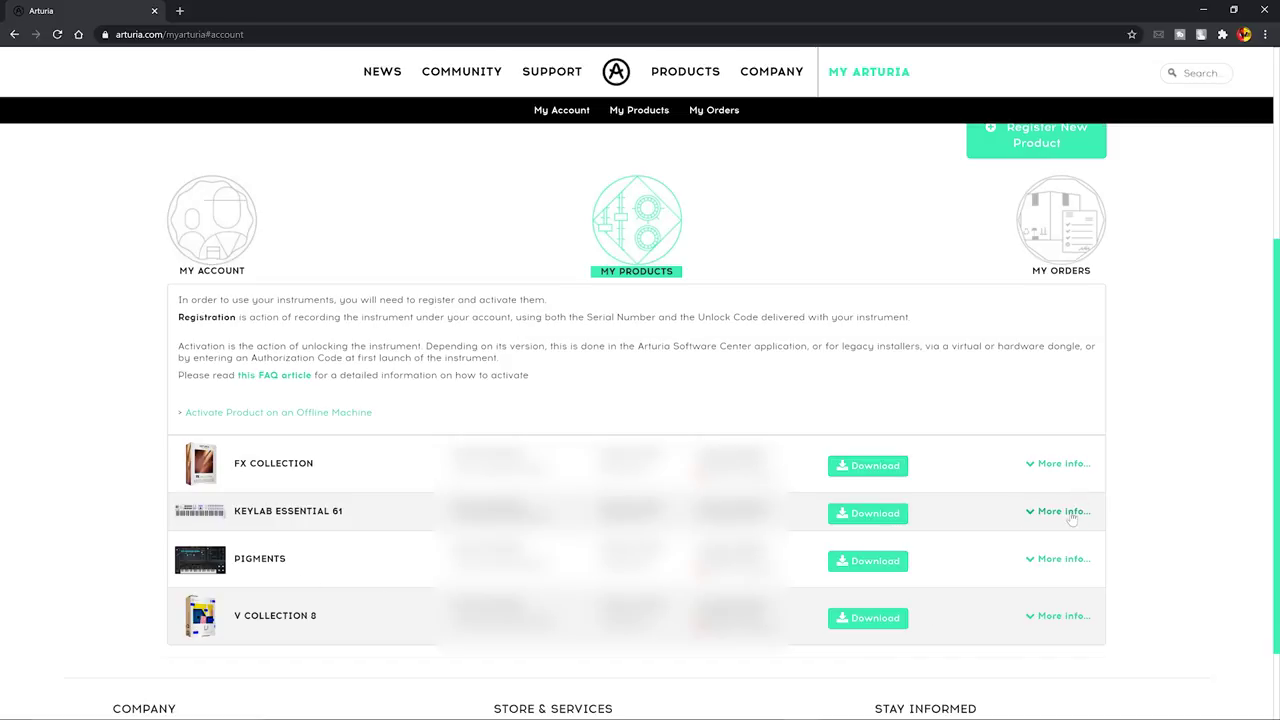
pyautogui.click(1071, 516)
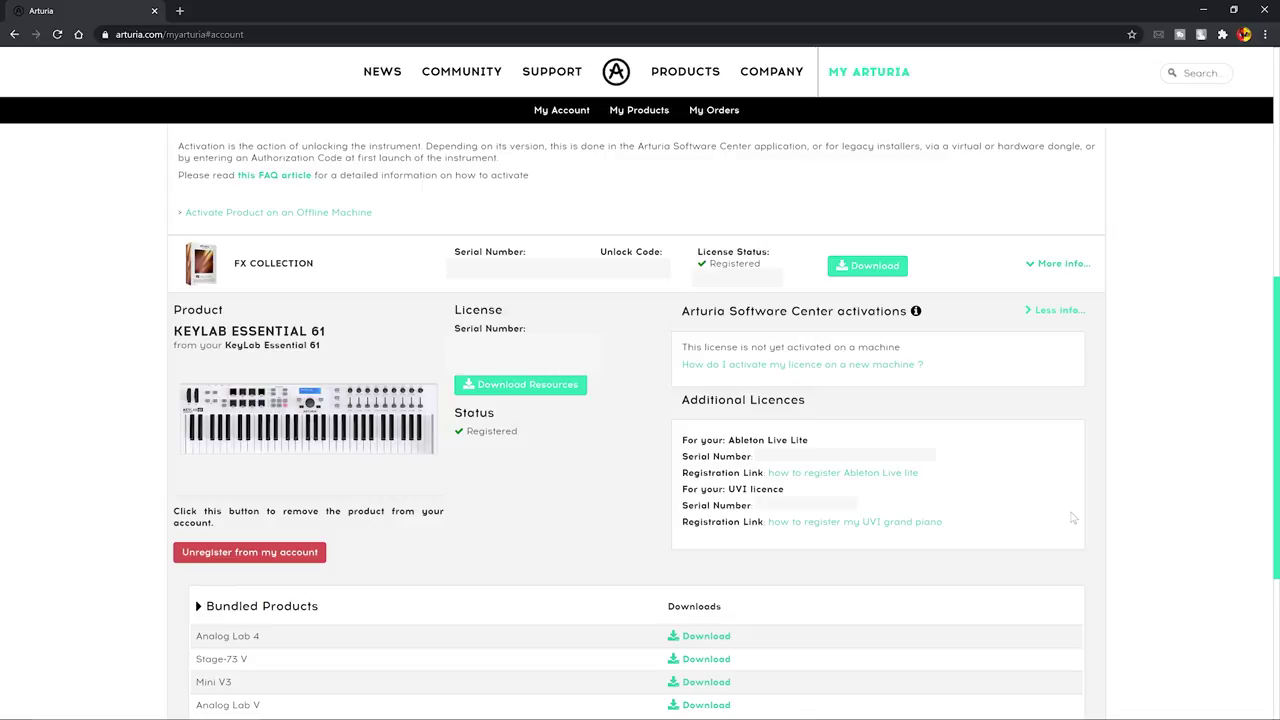
pyautogui.scroll(1, 1080, 505)
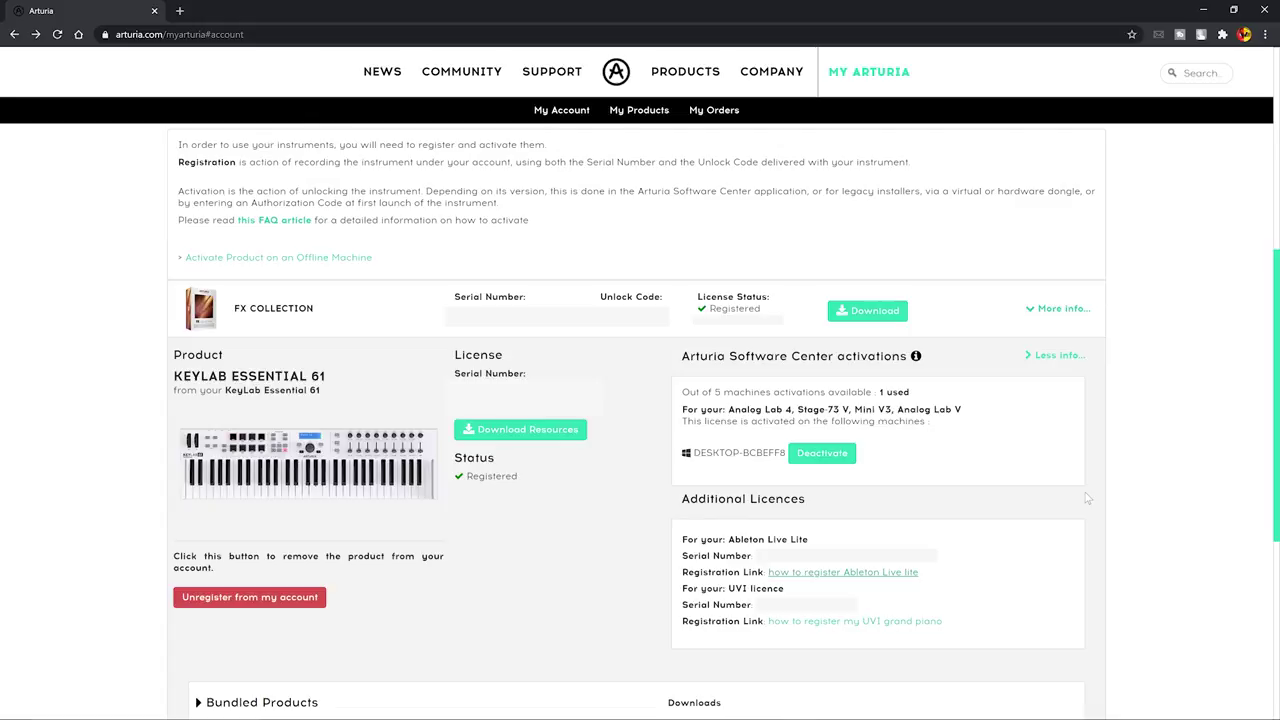
pyautogui.rightClick(871, 578)
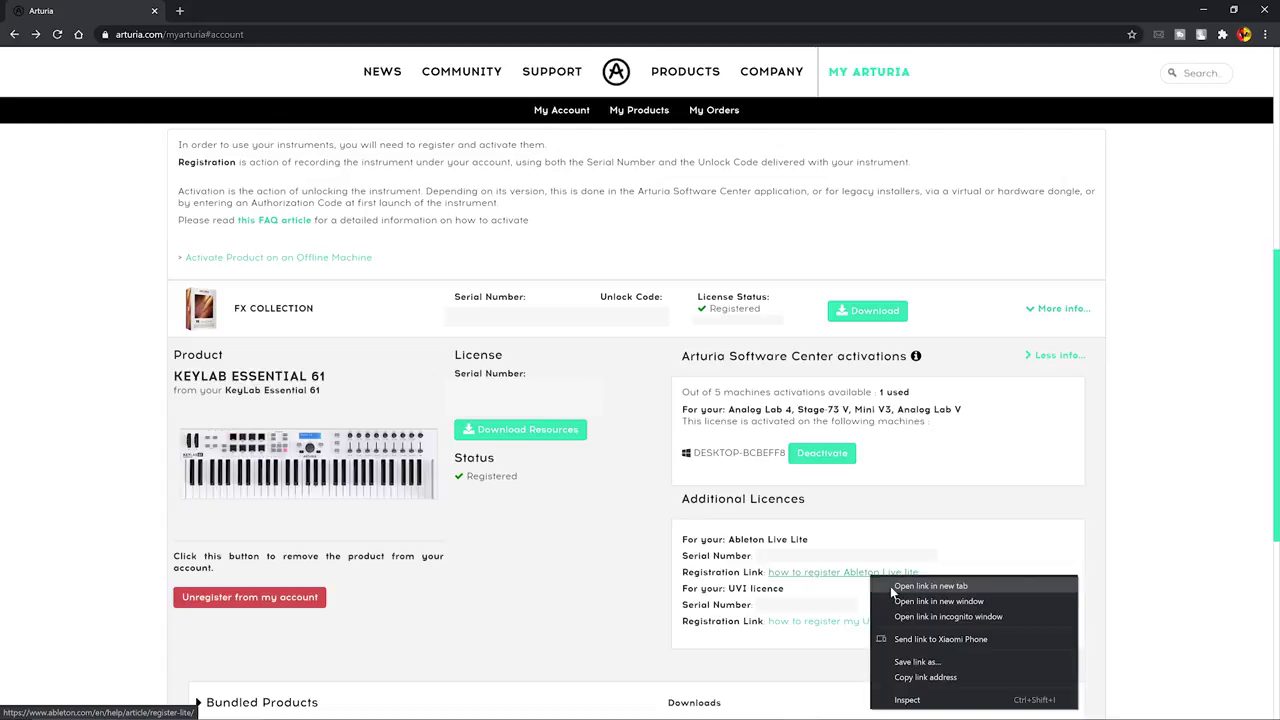
# Open the Ableton registration guide in a new tab and go to its Register a product page.
pyautogui.click(892, 590)
pyautogui.hotkey('ctrl', 'Tab')
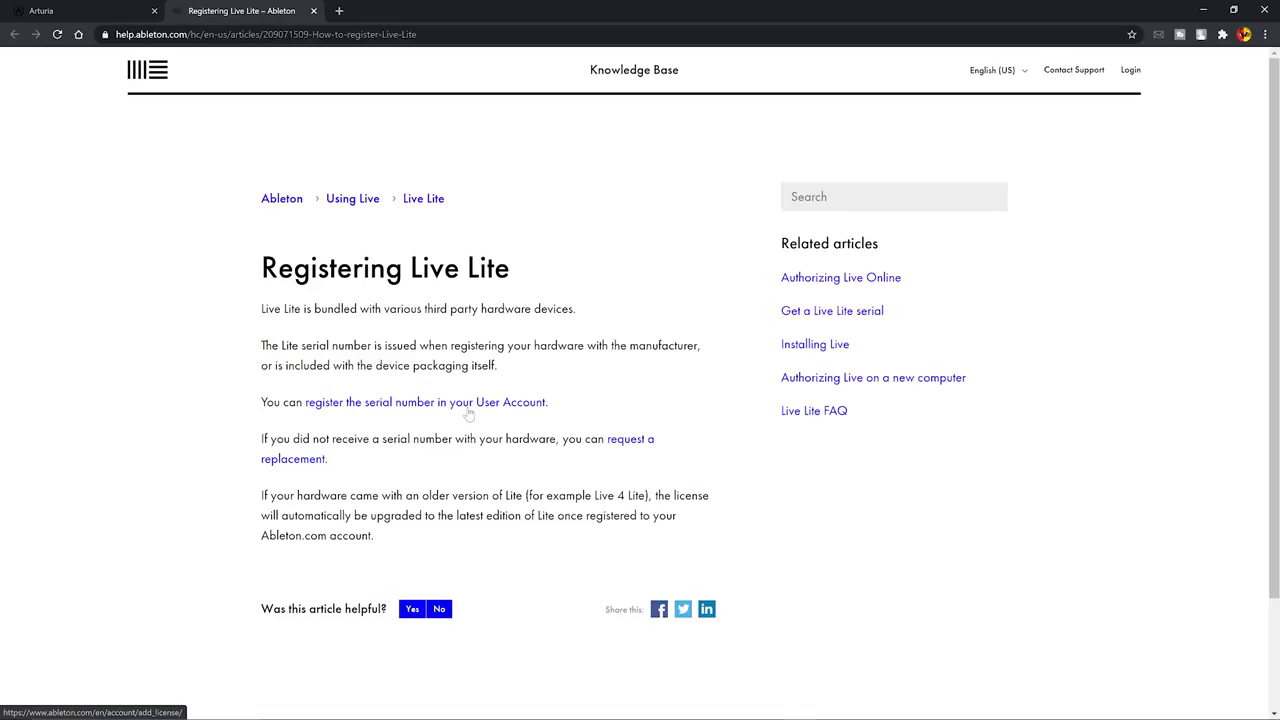
pyautogui.click(467, 406)
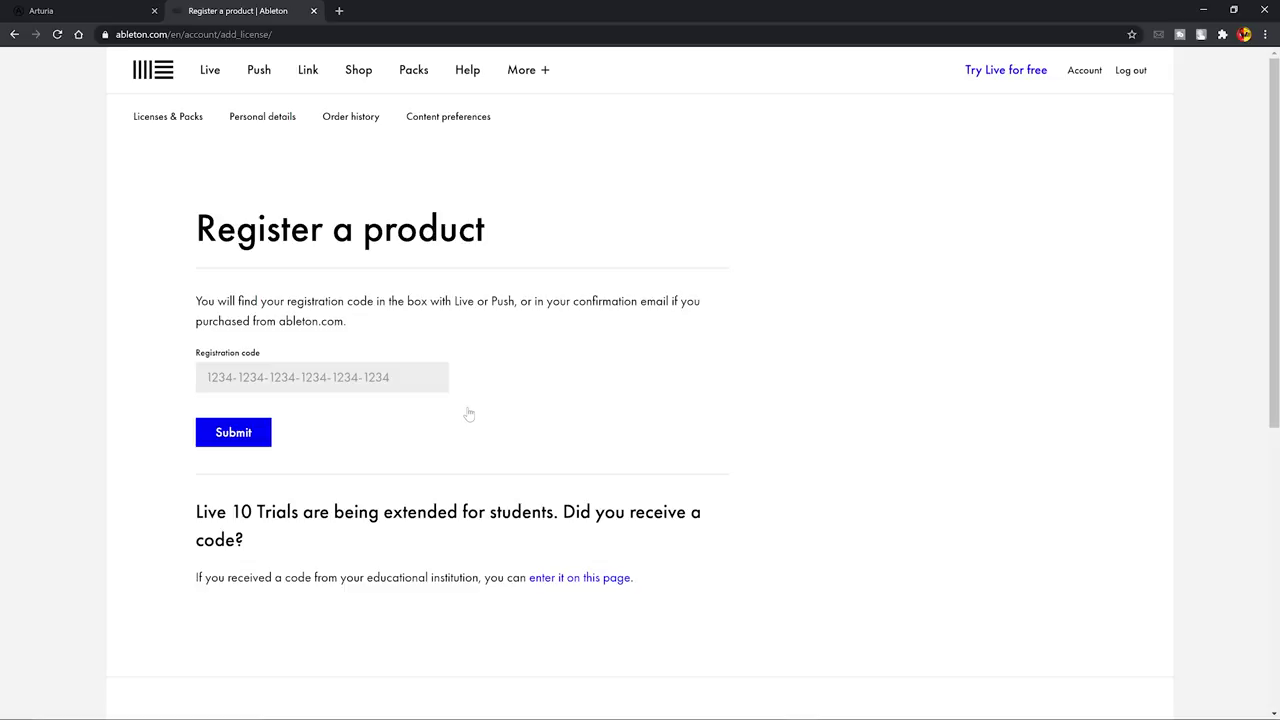
# Copy the Live Lite serial from the Arturia account and submit it as the Ableton registration code.
pyautogui.click(62, 8)
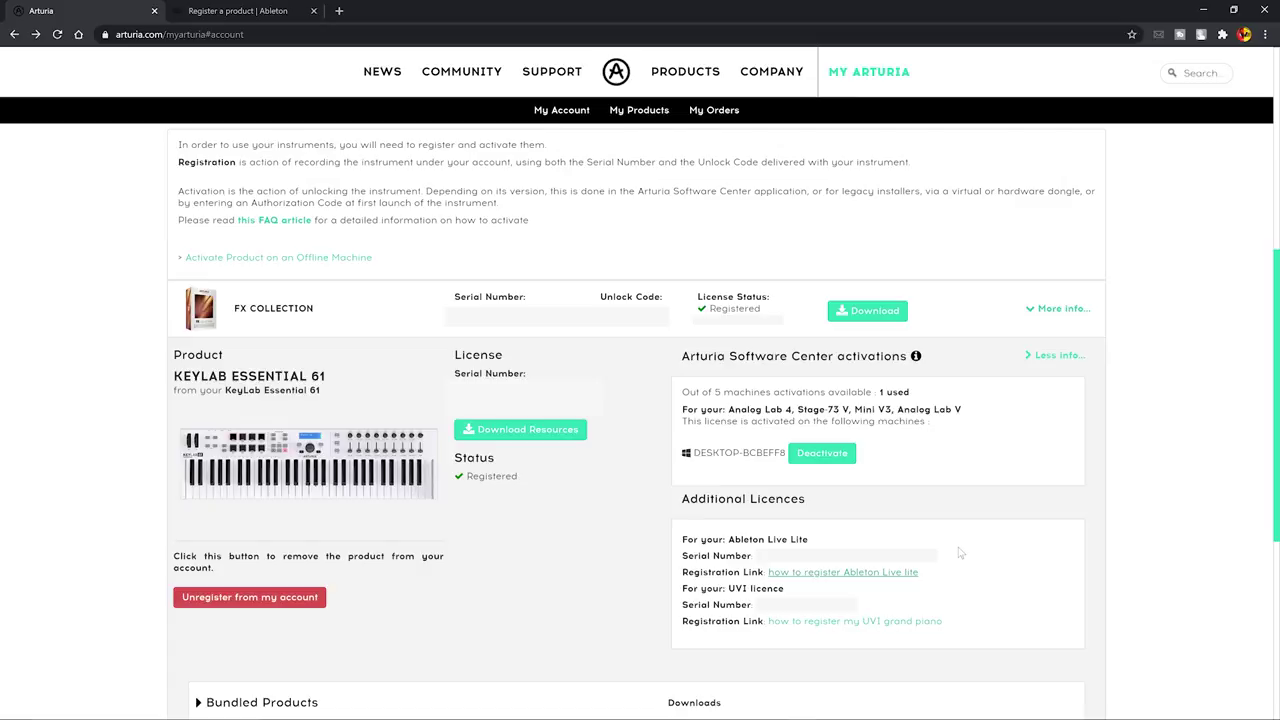
pyautogui.moveTo(960, 553); pyautogui.dragTo(752, 556)
pyautogui.click(238, 10)
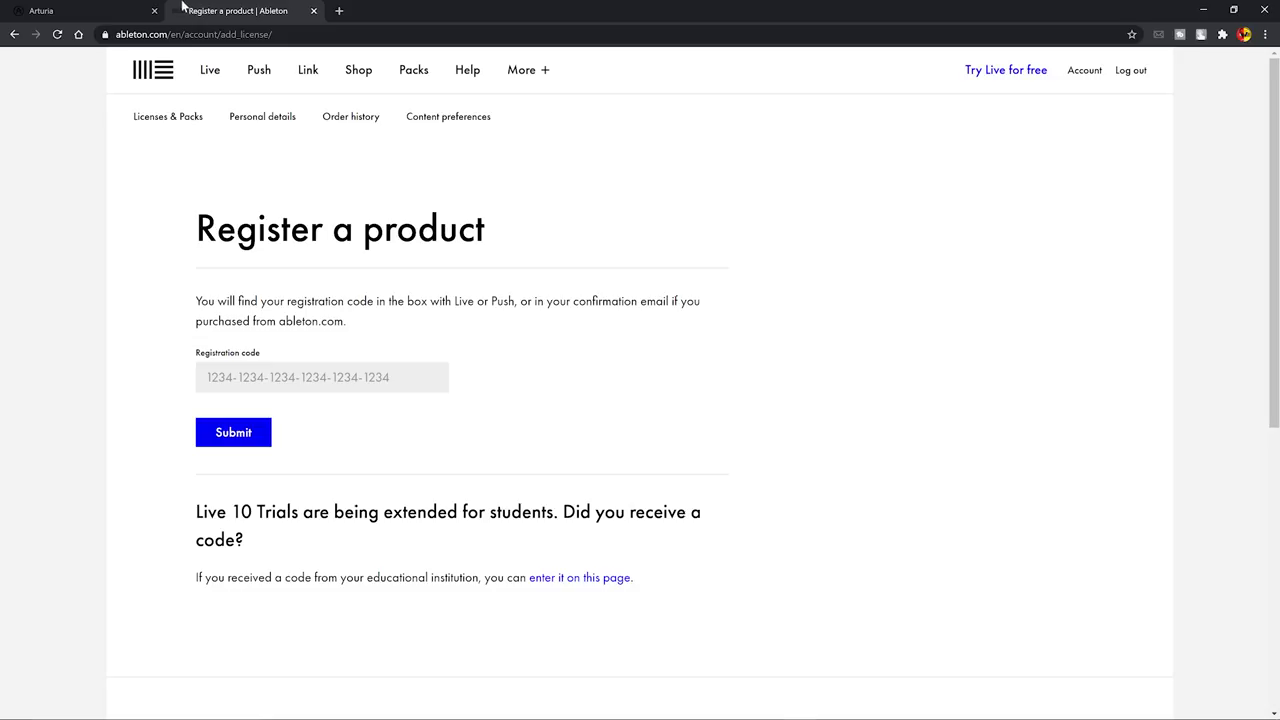
pyautogui.click(306, 377)
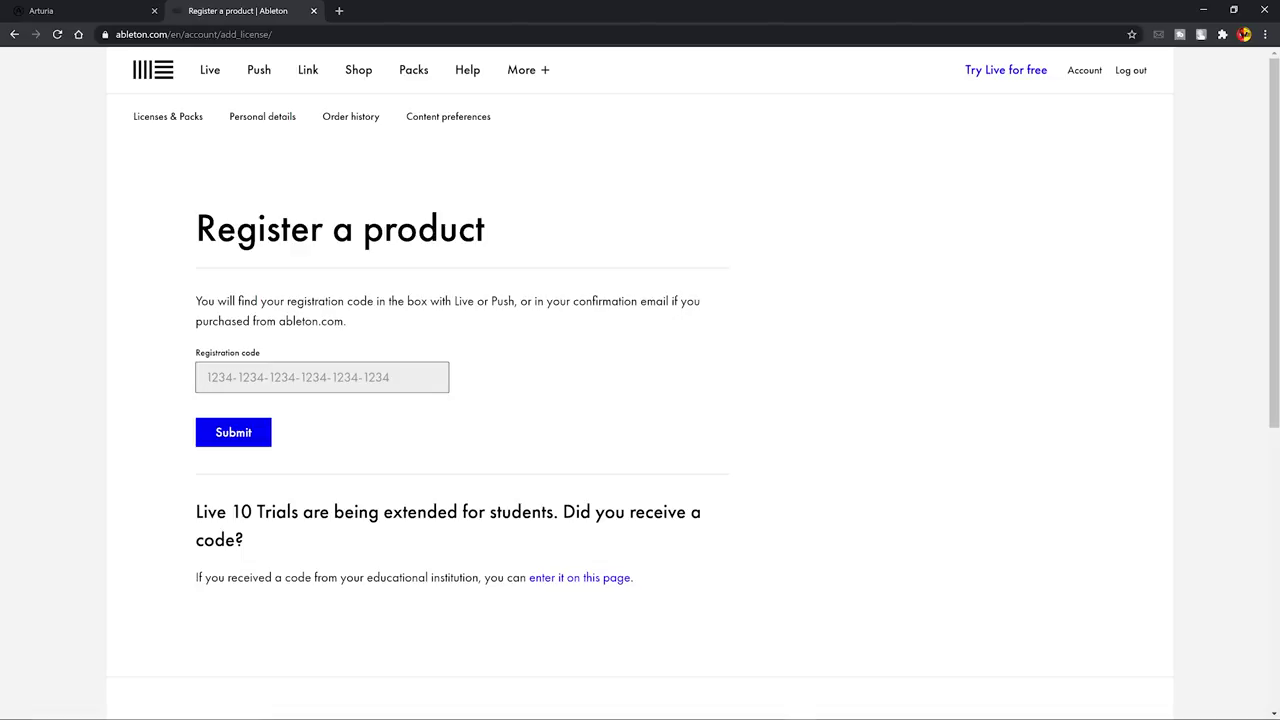
pyautogui.hotkey('ctrl', 'v')
pyautogui.click(251, 432)
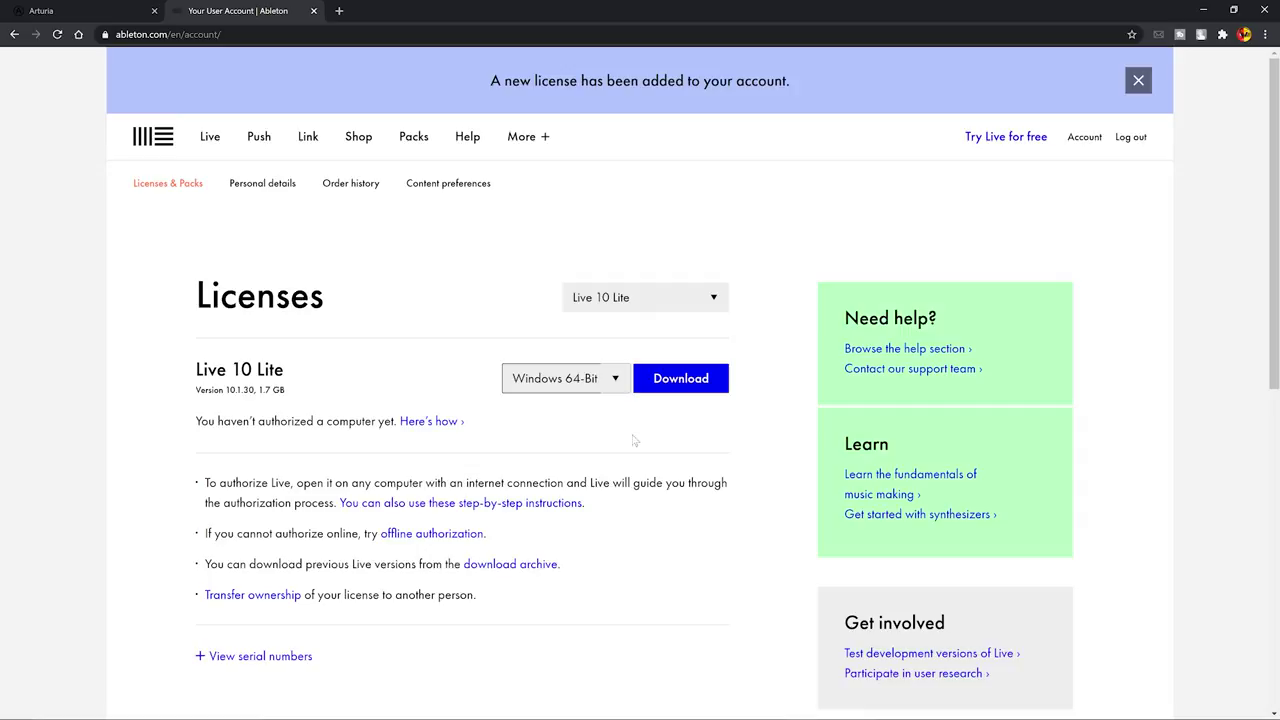
pyautogui.click(616, 386)
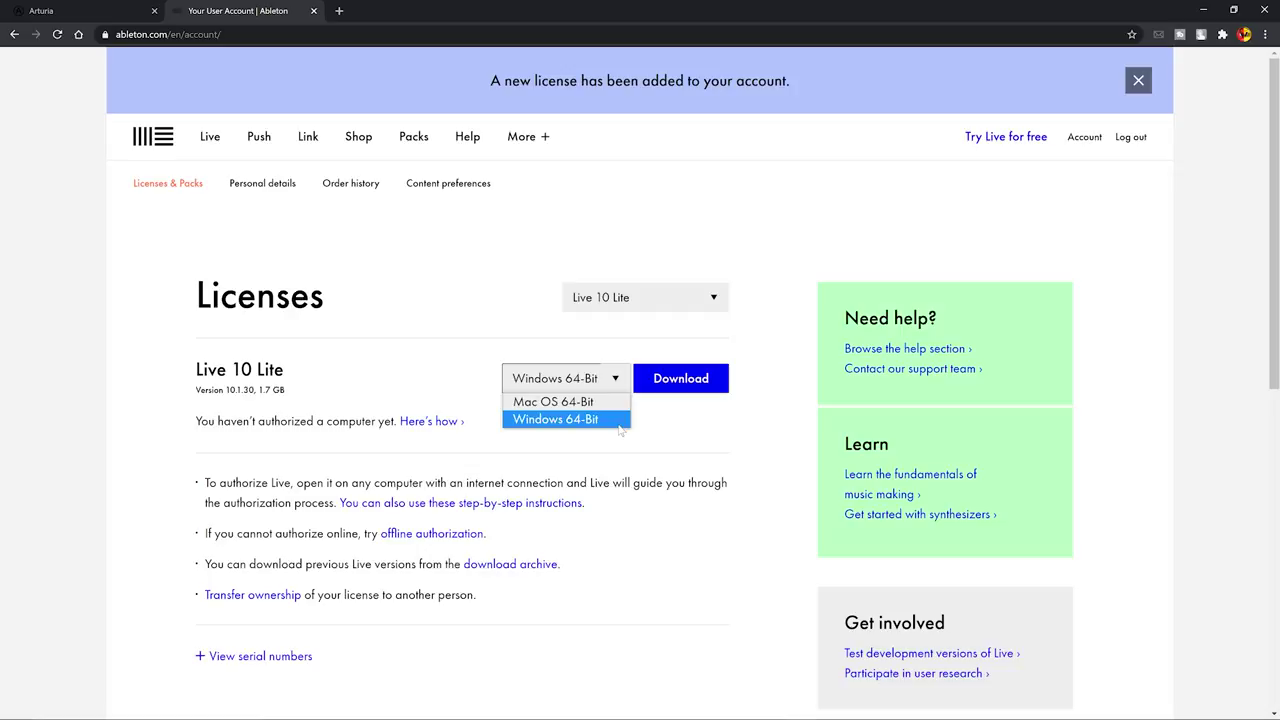
# Download the Live 10 Lite installer zip for Windows 64-Bit.
pyautogui.click(620, 420)
pyautogui.click(674, 389)
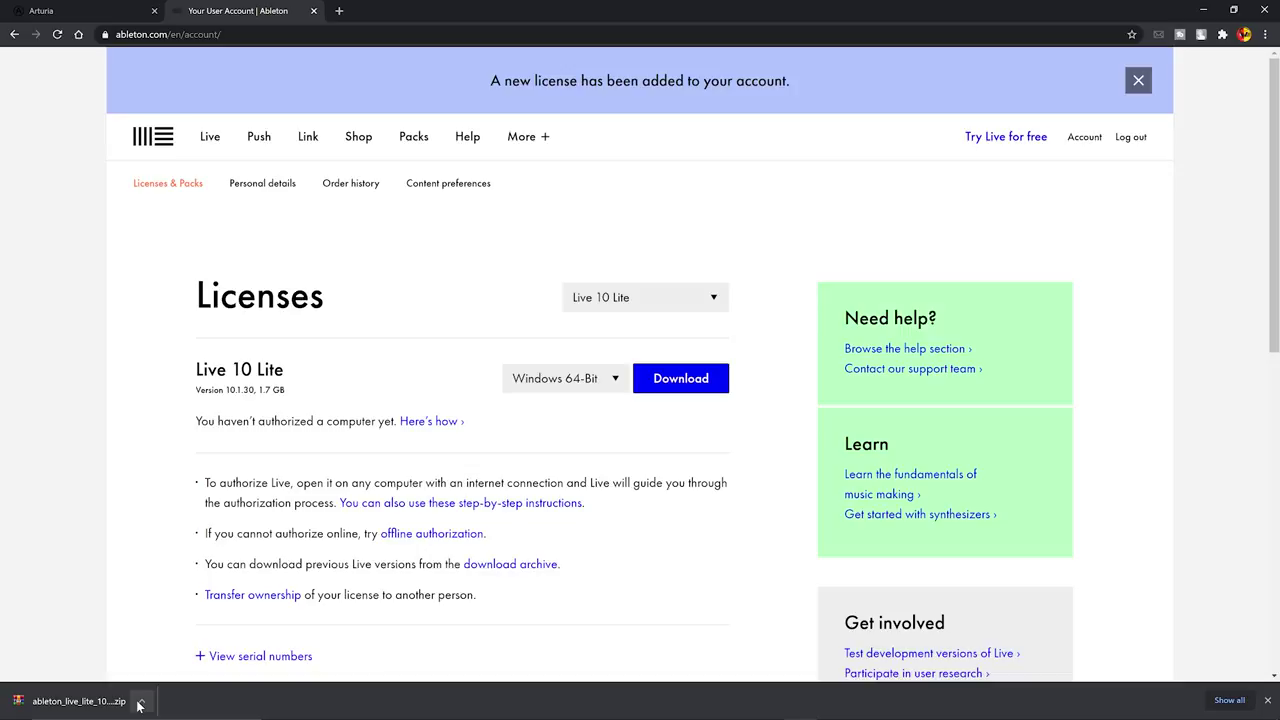
pyautogui.moveTo(735, 708)
# Open the downloaded Live Lite zip in WinRAR and run Setup.msi.
pyautogui.click(143, 702)
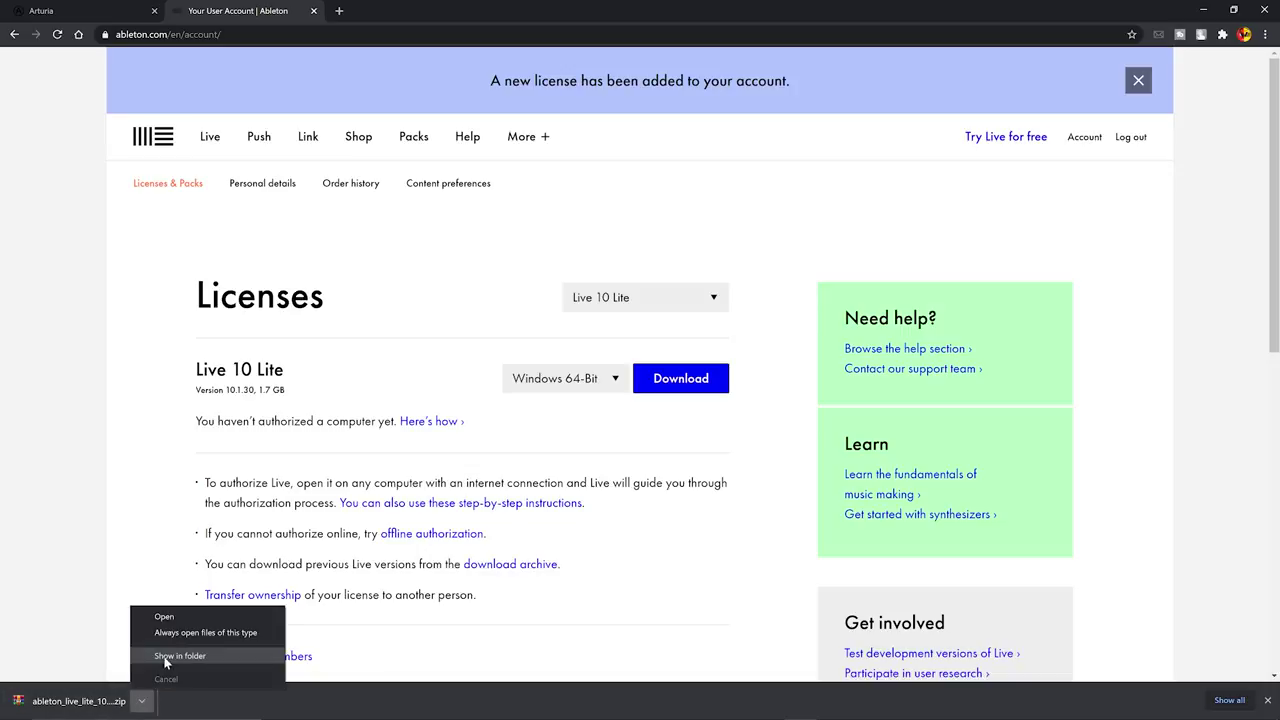
pyautogui.click(164, 617)
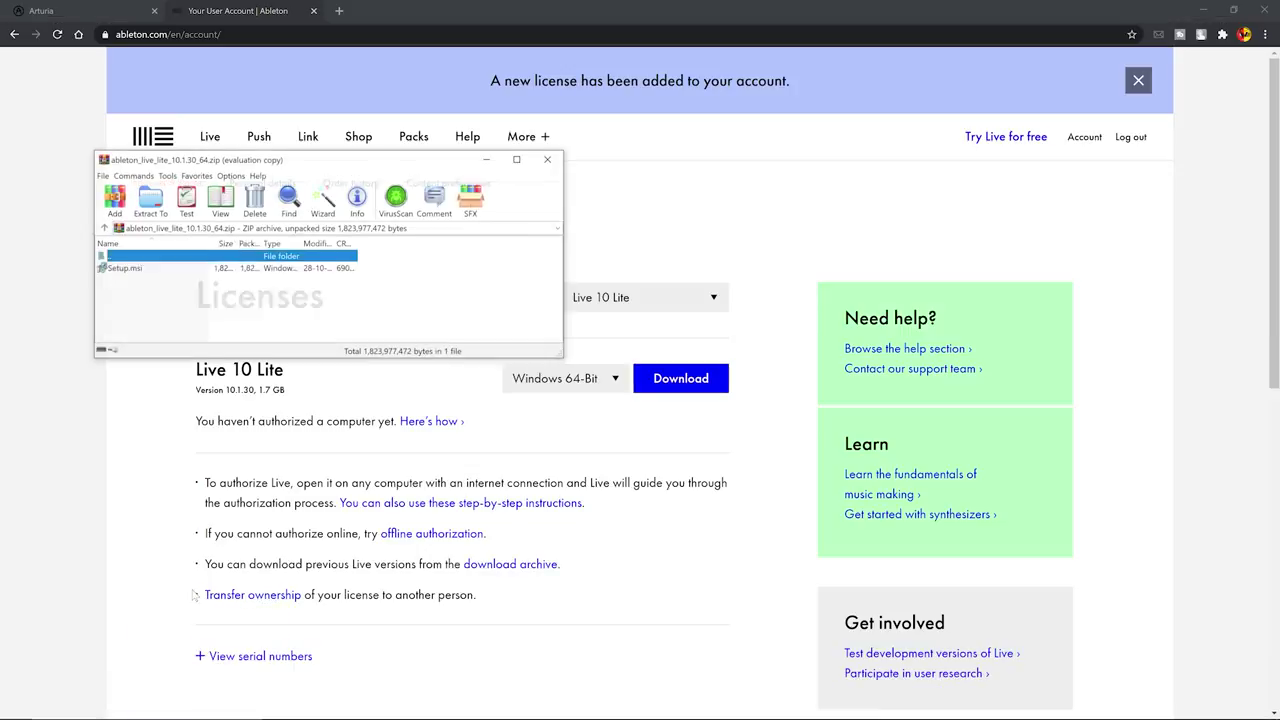
pyautogui.doubleClick(140, 269)
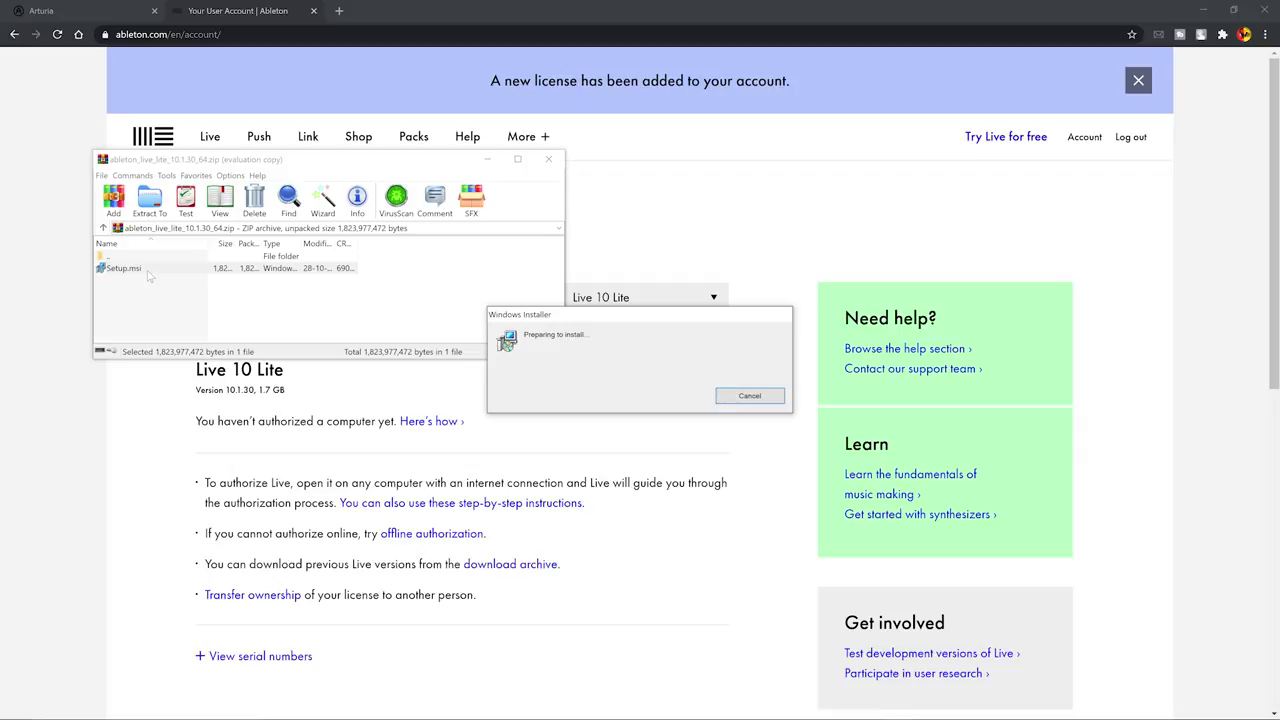
# Accept the EULA, keep the default folder, install Live 10 Lite and launch it.
pyautogui.click(709, 470)
pyautogui.click(628, 441)
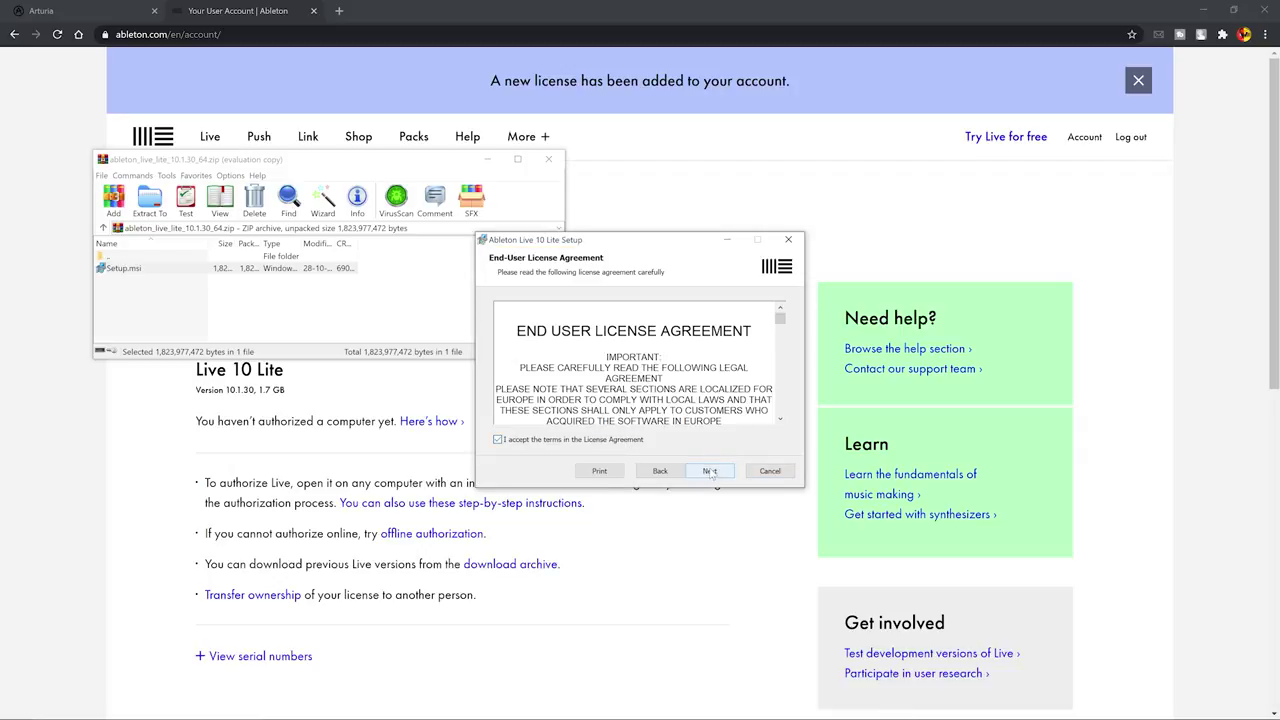
pyautogui.click(709, 471)
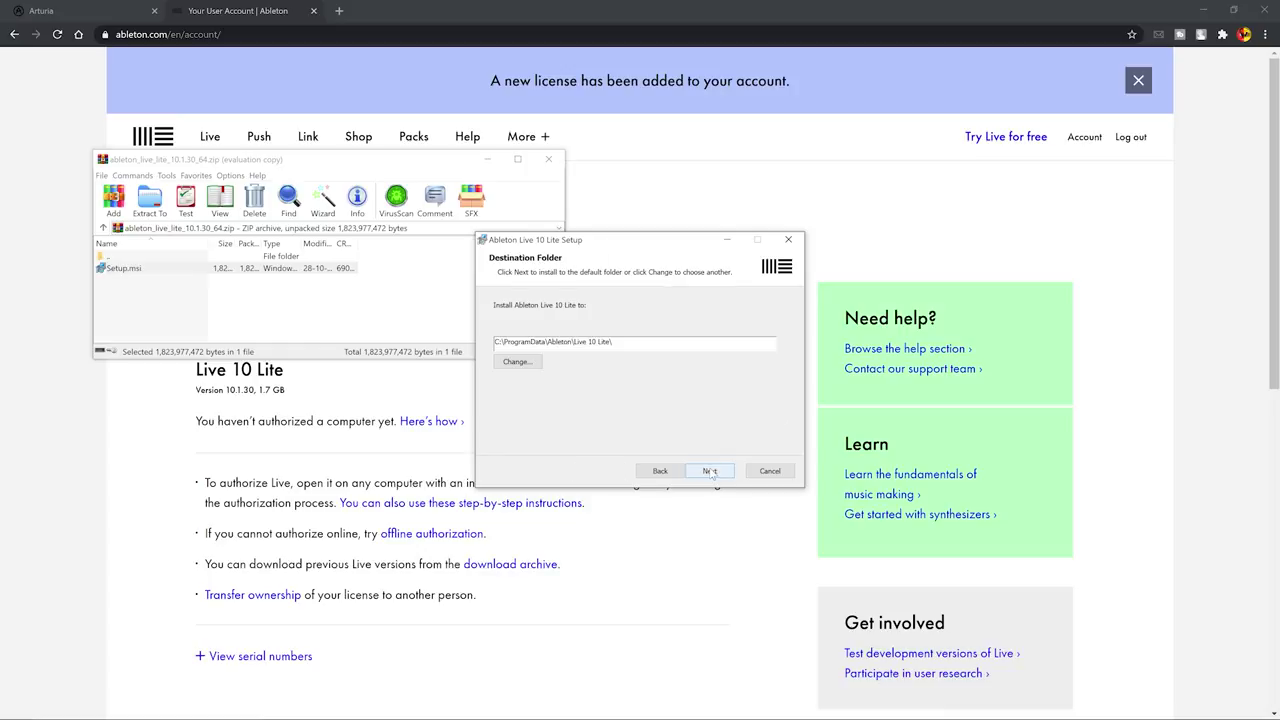
pyautogui.click(710, 471)
pyautogui.click(705, 471)
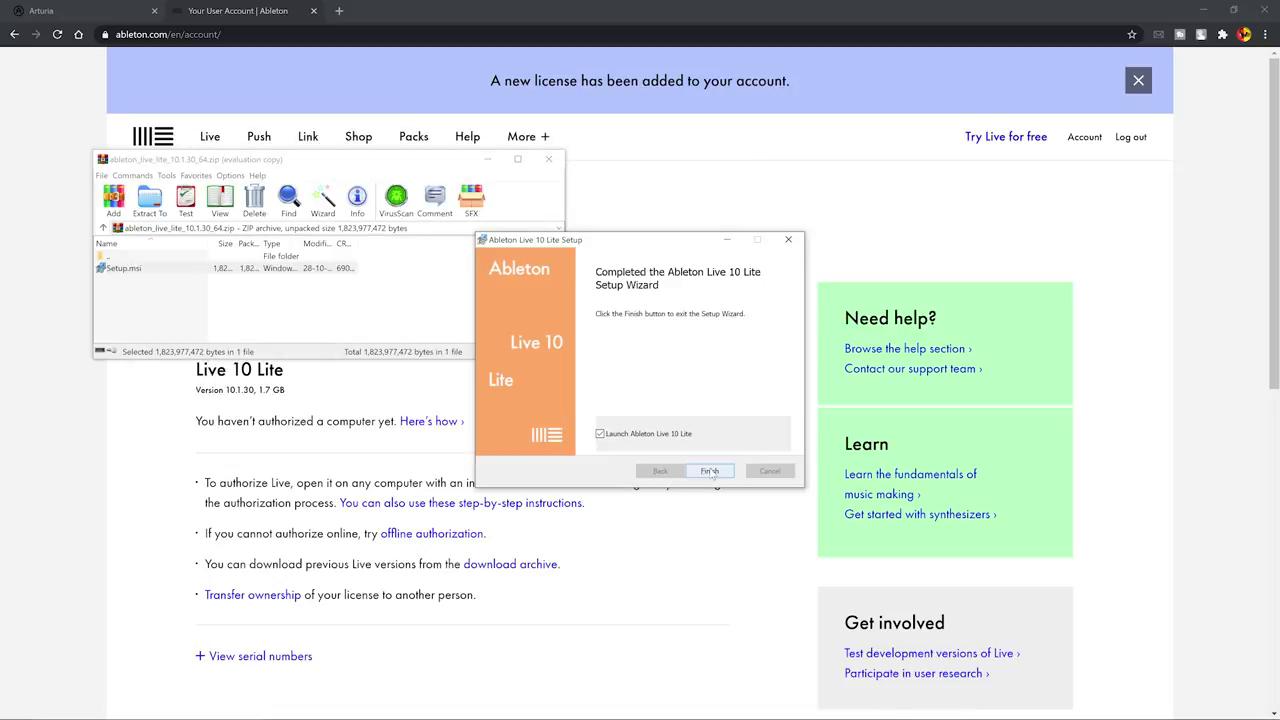
pyautogui.click(709, 471)
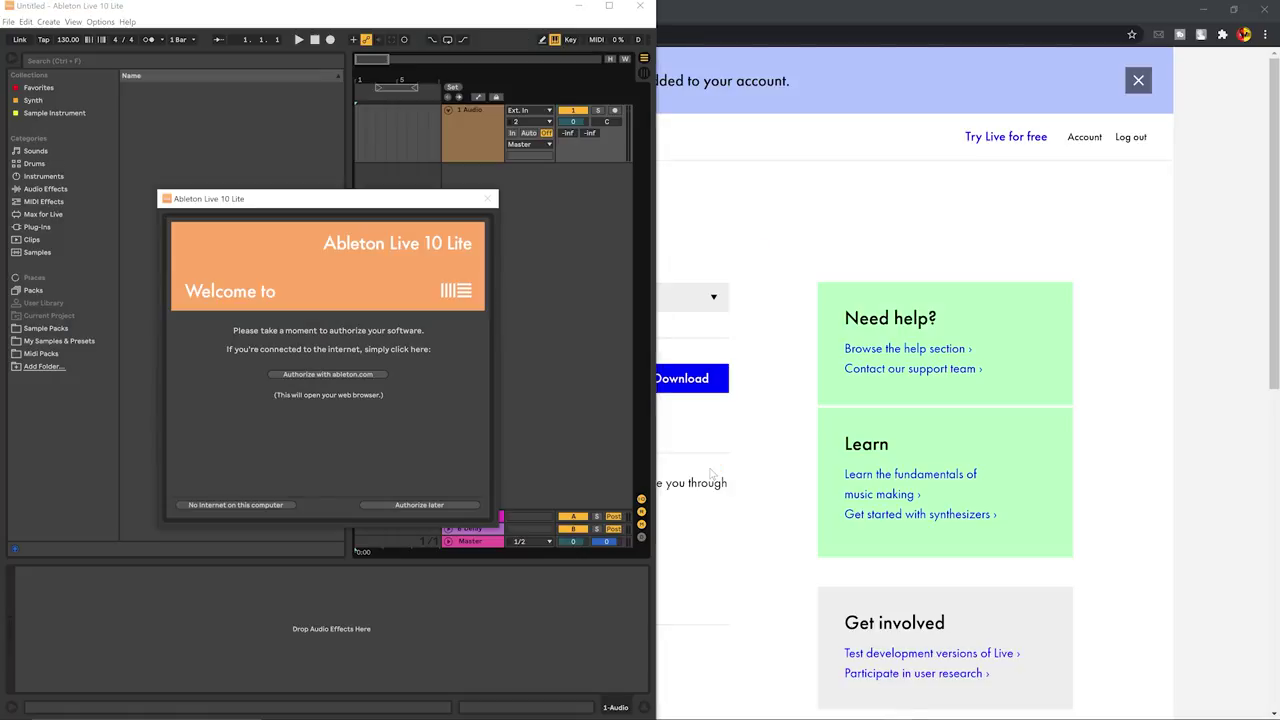
# Choose 'Authorize with ableton.com' in Live's Welcome dialog.
pyautogui.click(330, 374)
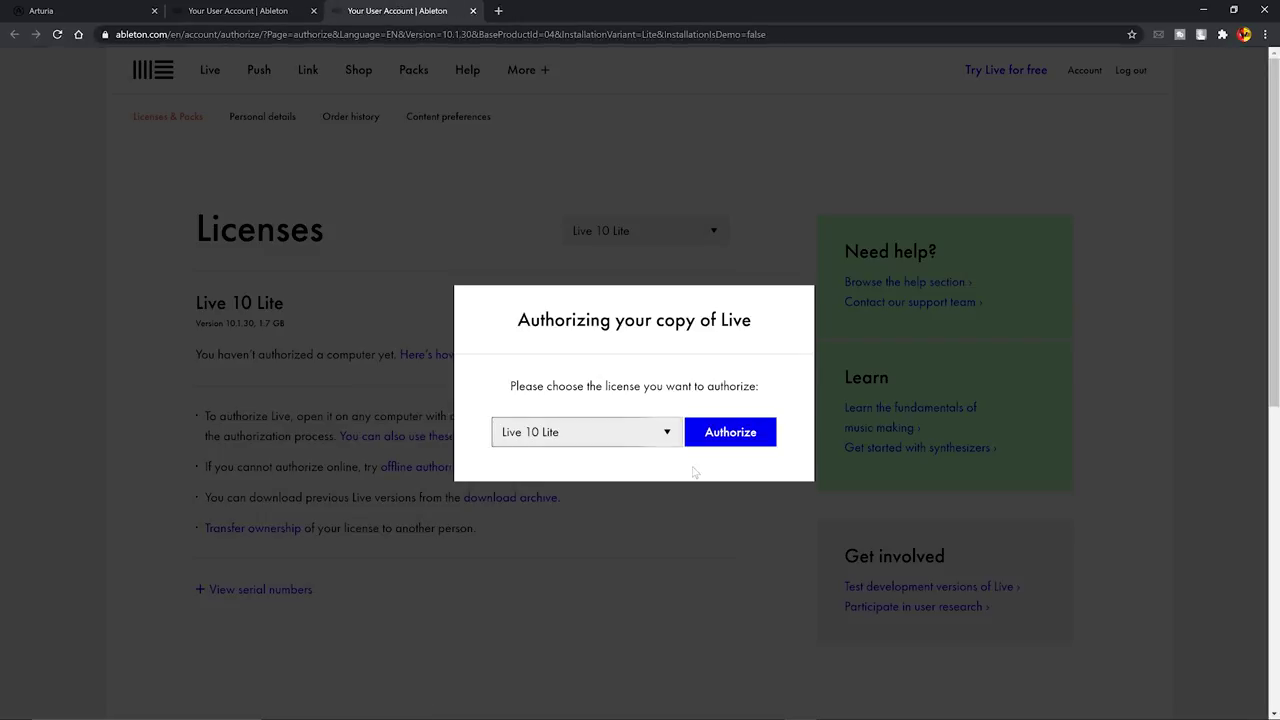
# Authorize the Live 10 Lite license on ableton.com and let Chrome hand off to Live.
pyautogui.click(732, 432)
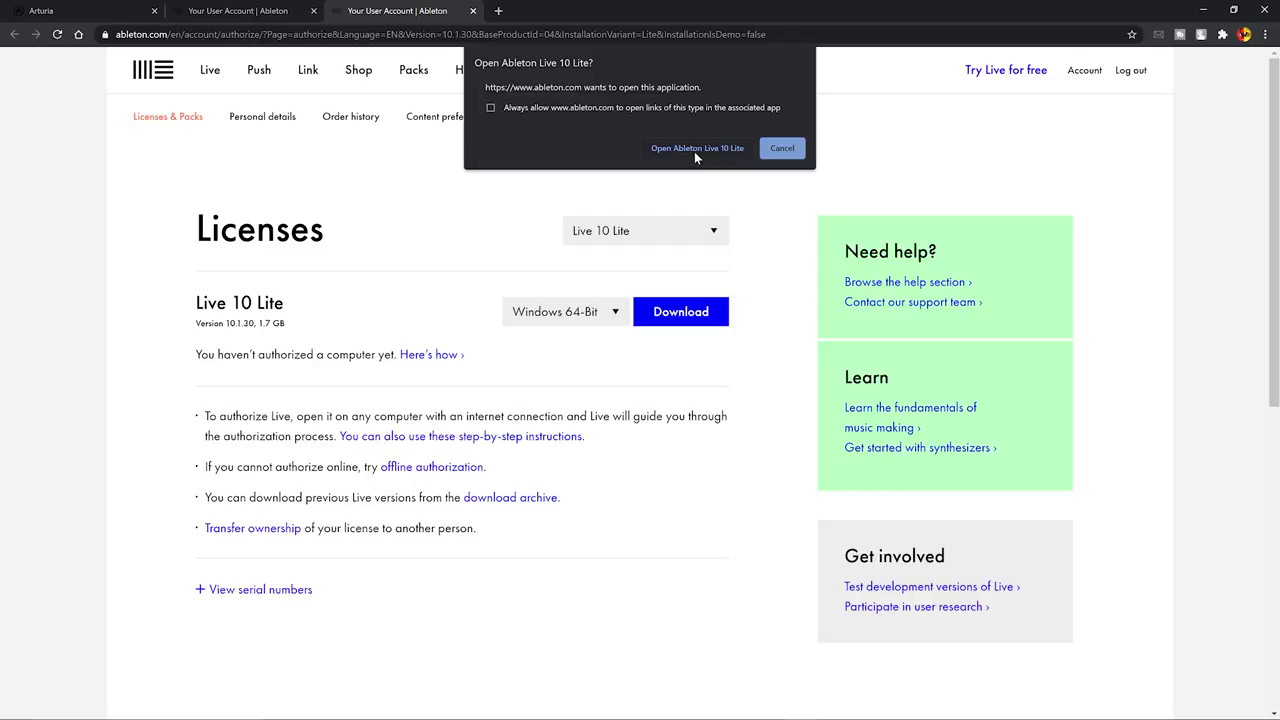
pyautogui.click(697, 150)
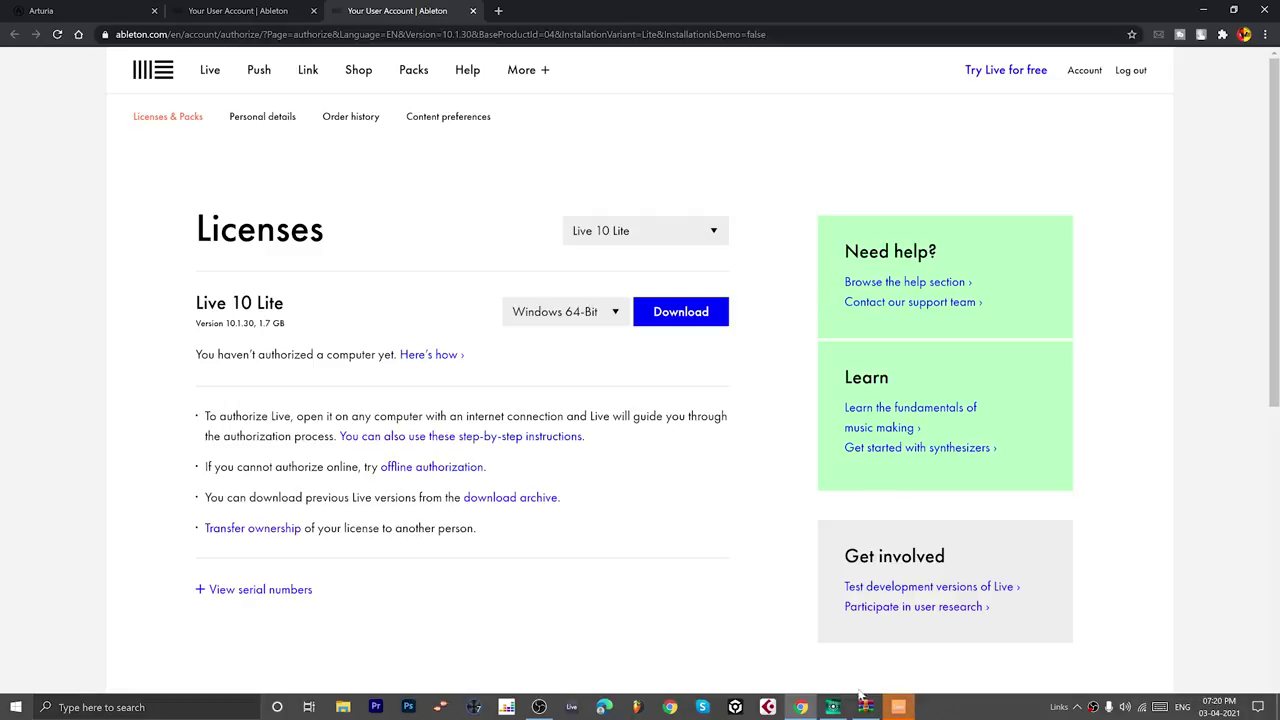
pyautogui.click(897, 710)
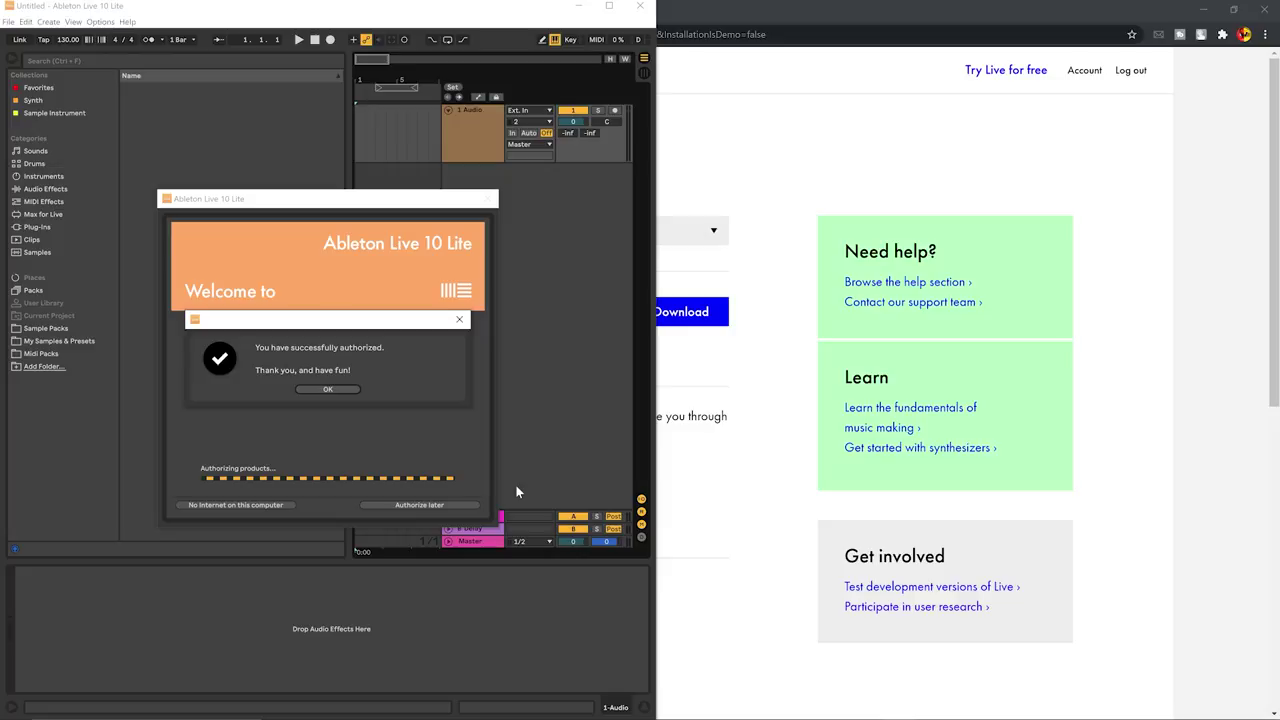
# Confirm the successful authorization message and close Ableton Live 10 Lite.
pyautogui.click(316, 392)
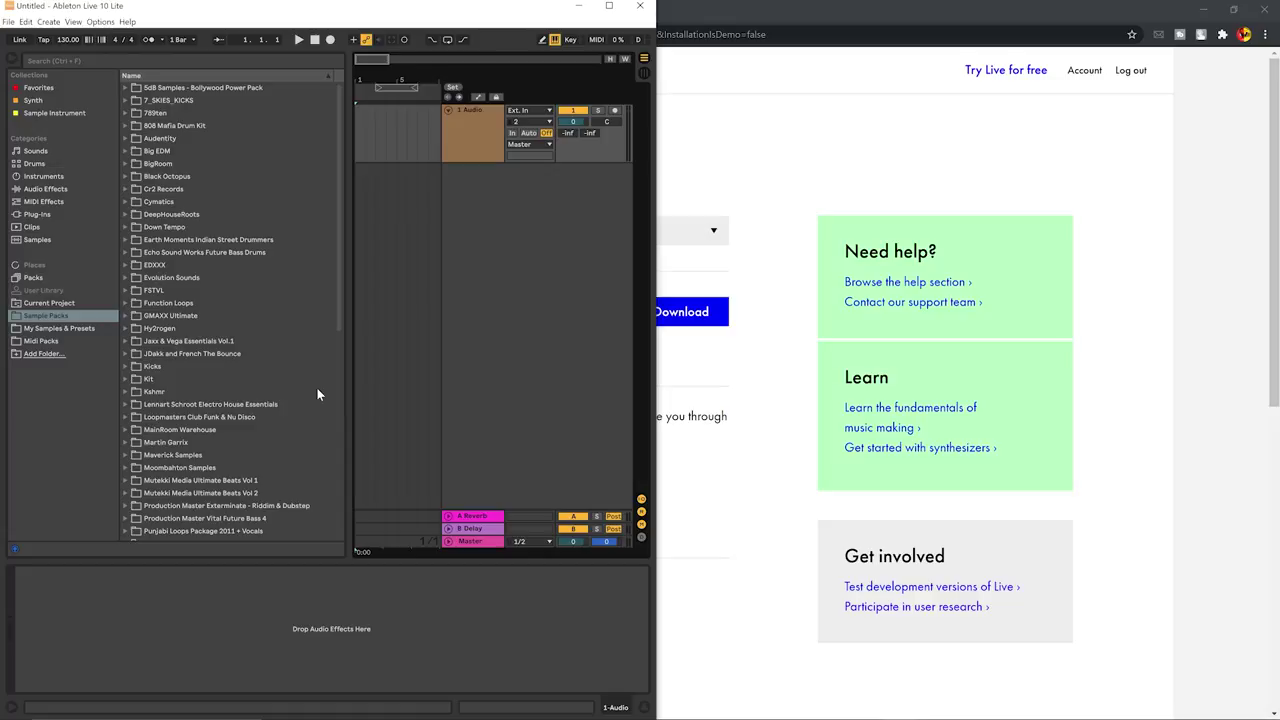
pyautogui.click(641, 8)
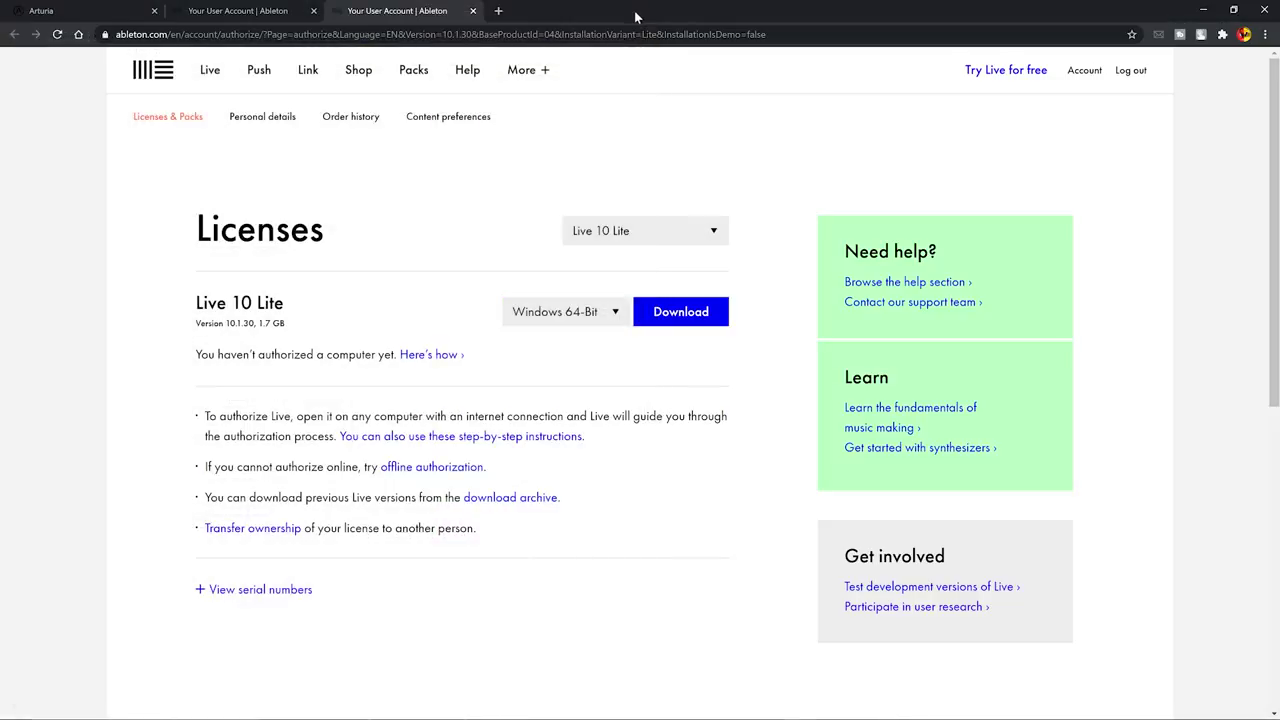
# Open the 'how to register my UVI grand piano' guide in a new tab and close an extra Ableton tab.
pyautogui.click(98, 7)
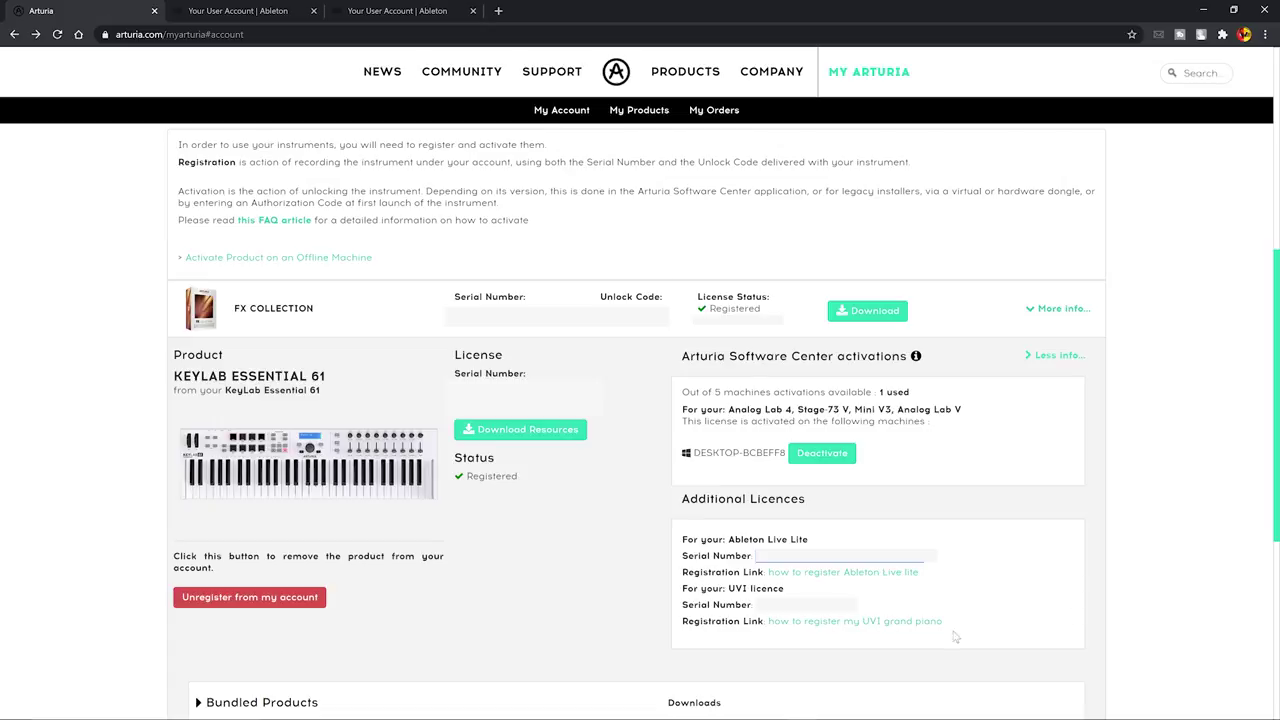
pyautogui.rightClick(857, 631)
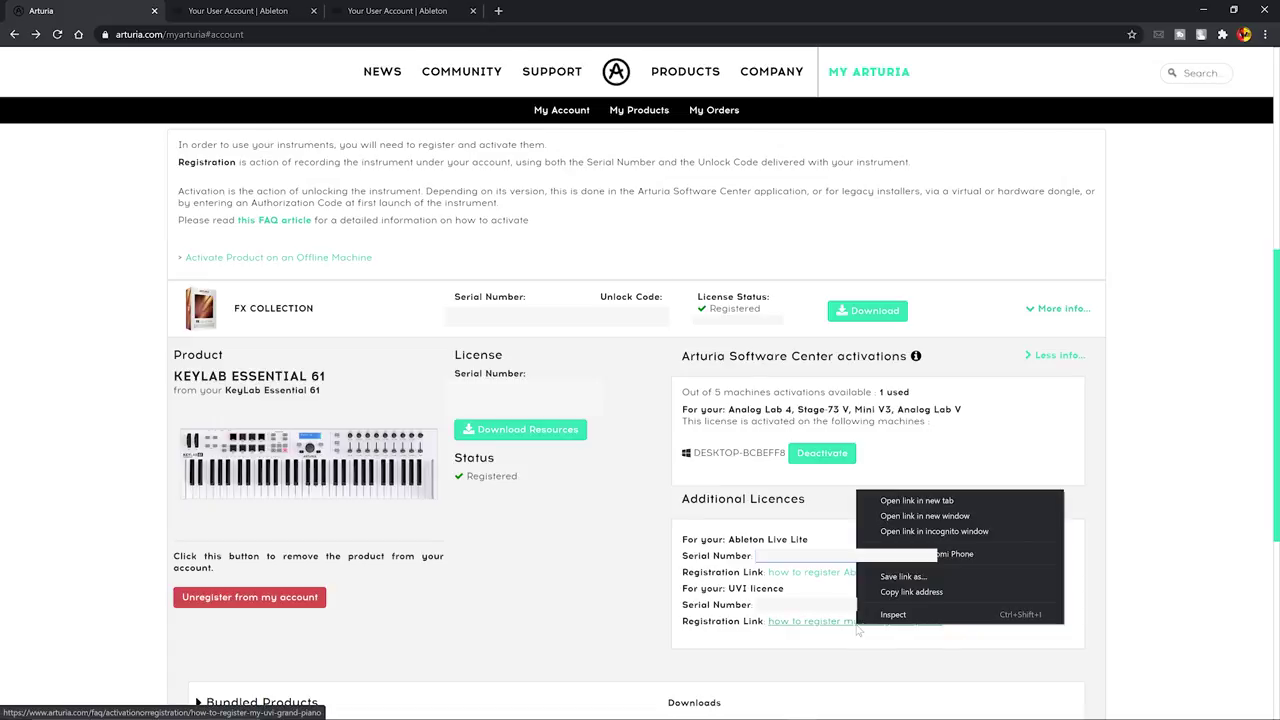
pyautogui.click(939, 501)
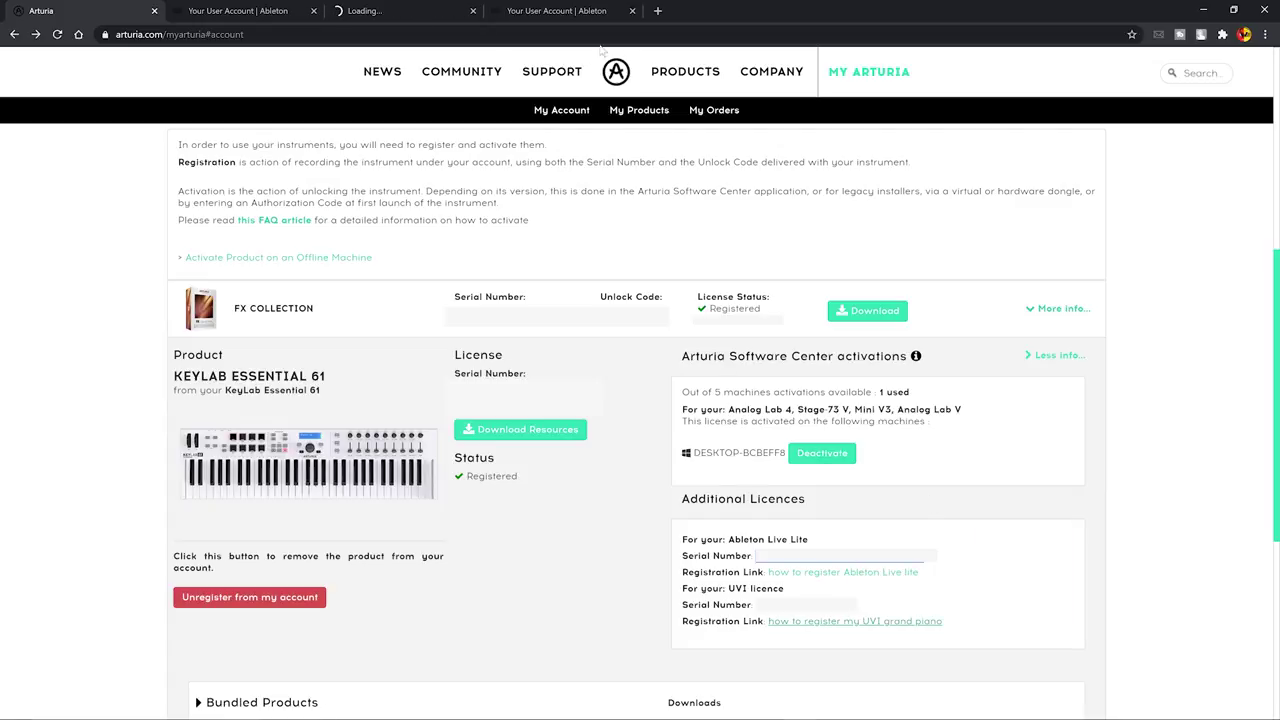
pyautogui.click(435, 8)
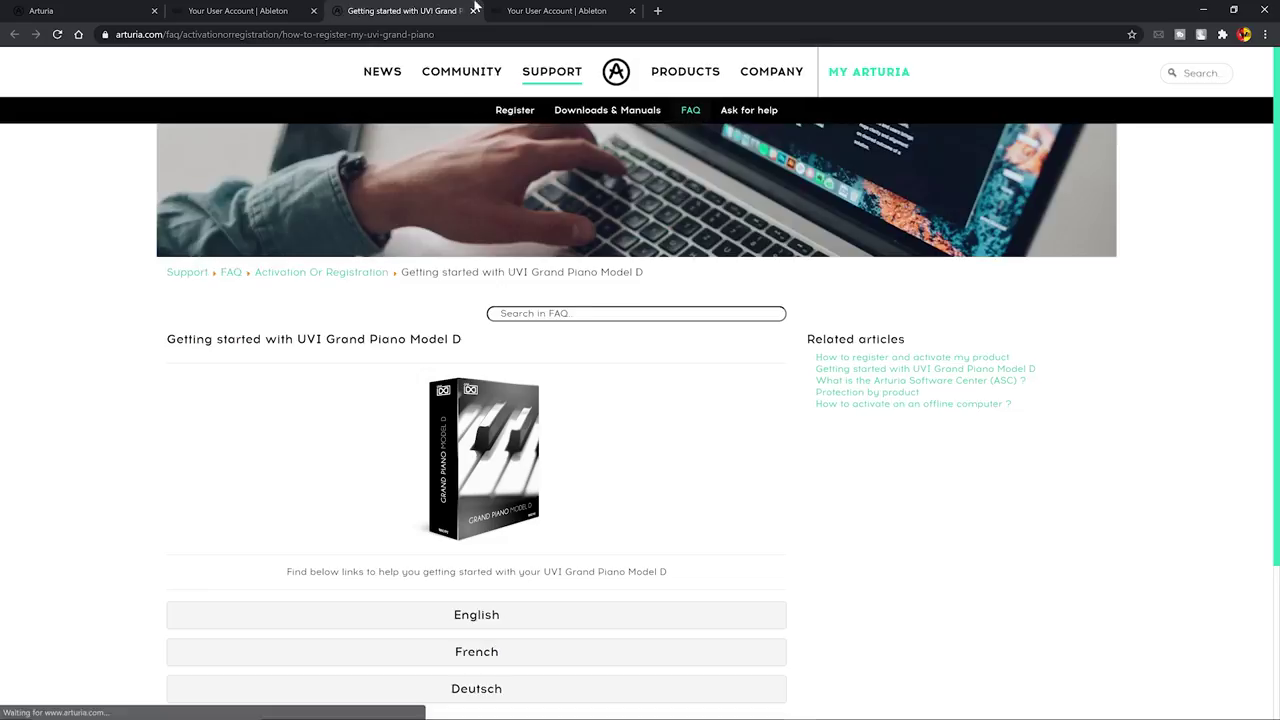
pyautogui.click(632, 10)
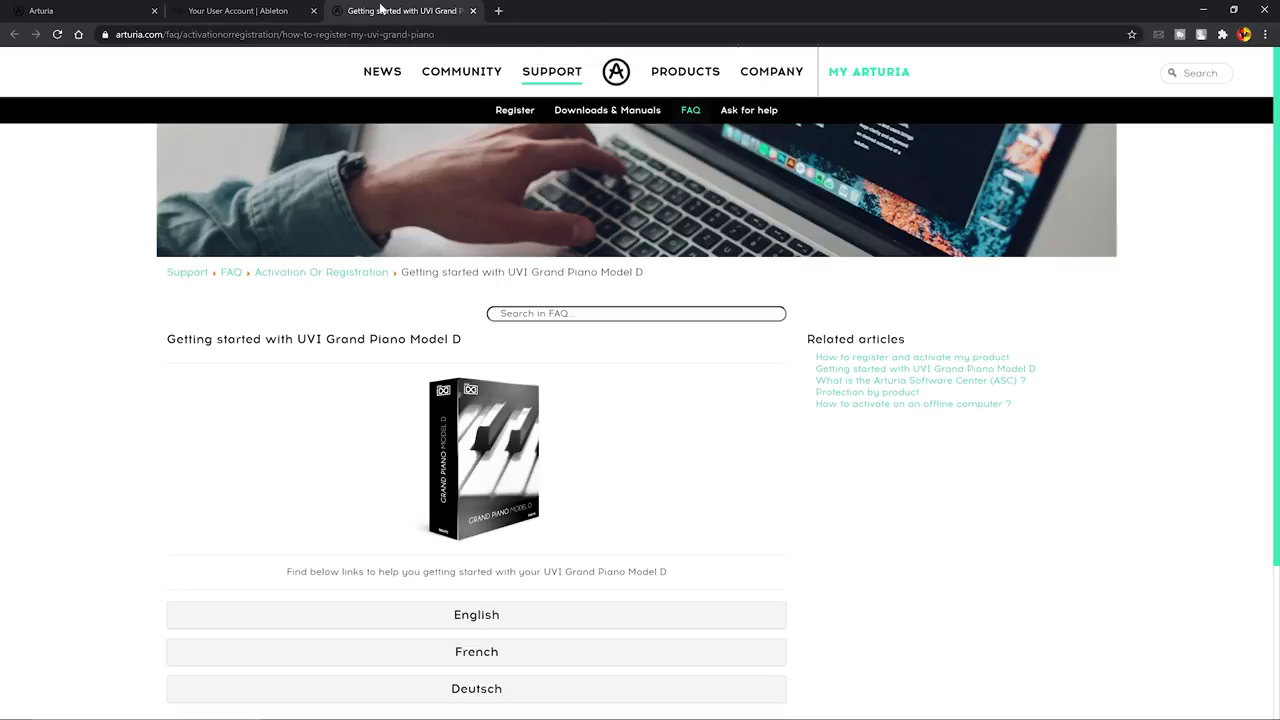
# Close the last Ableton tab and follow the English Getting Started link to the UVI Portal guide.
pyautogui.click(314, 11)
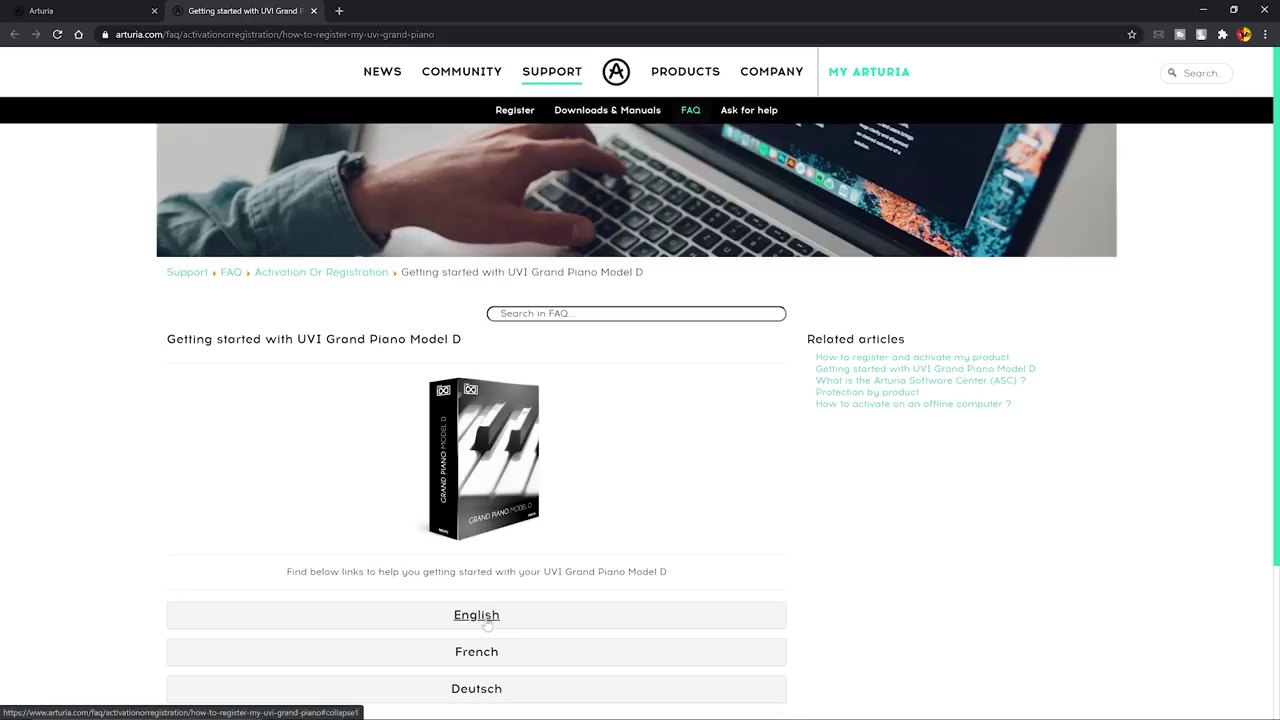
pyautogui.click(486, 620)
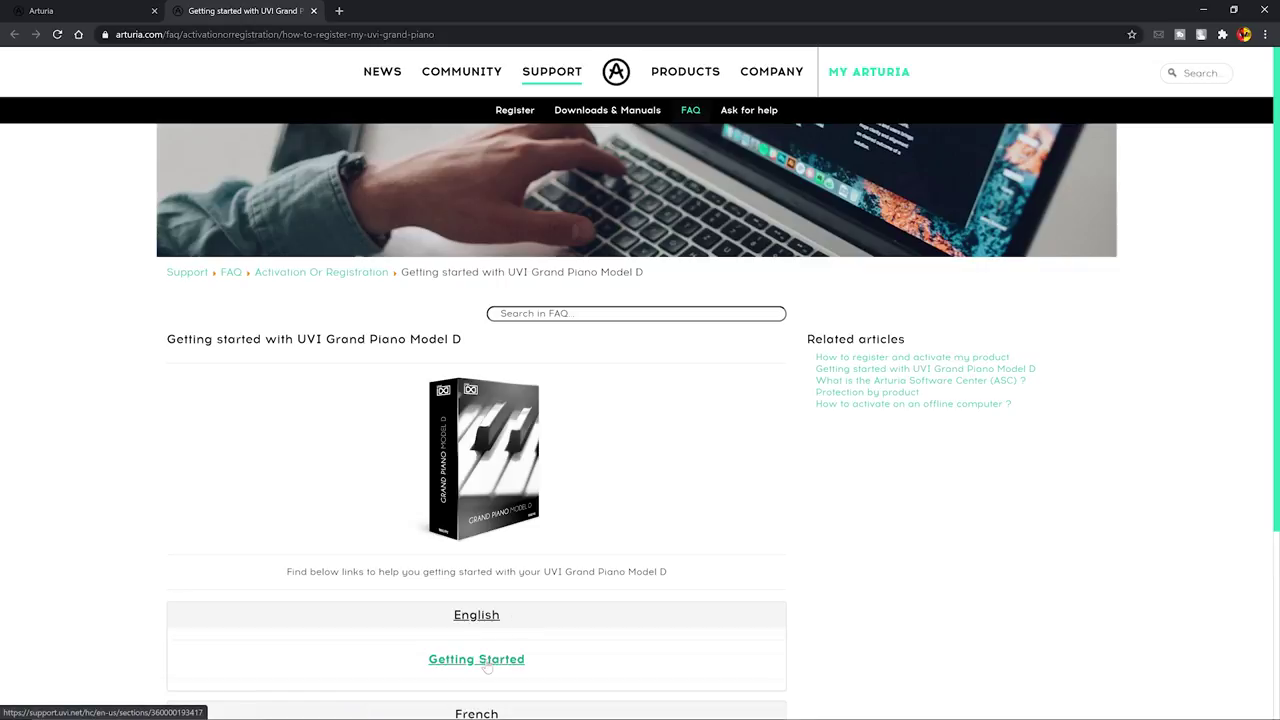
pyautogui.click(486, 662)
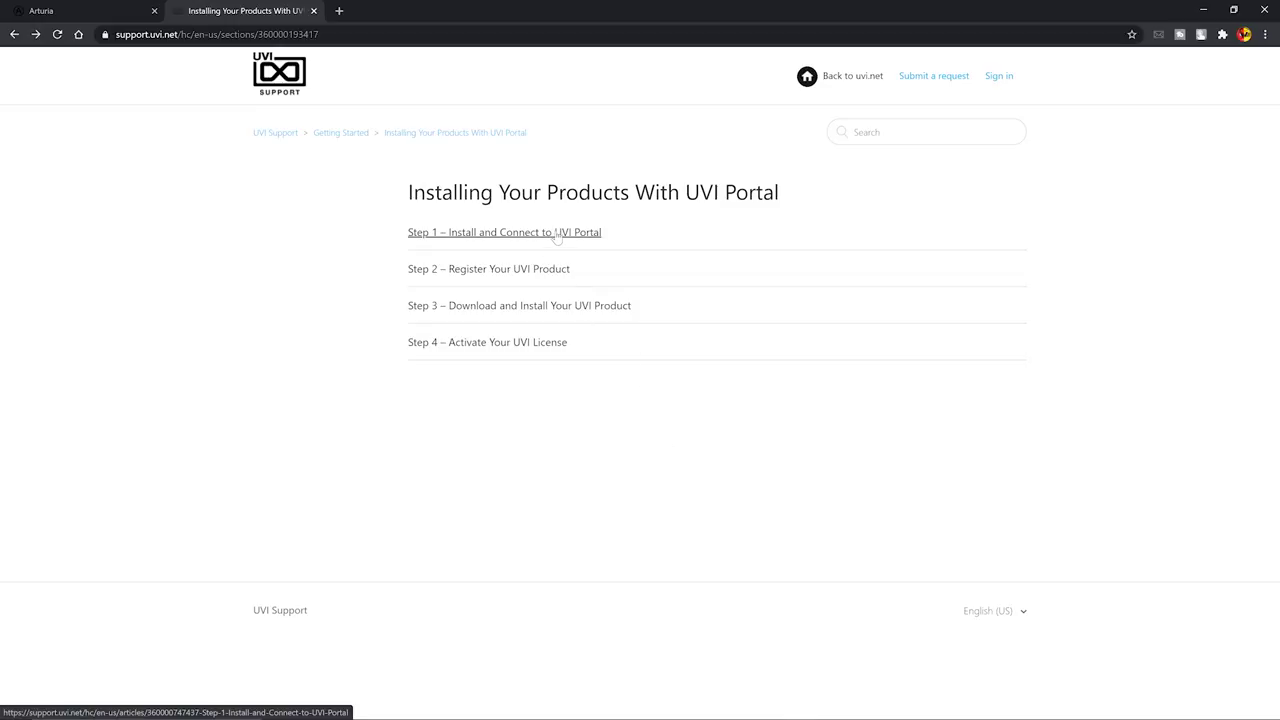
# Download and install UVI Portal 1.2.11 for Windows, then open 'Step 2 – Register Your UVI Product'.
pyautogui.click(557, 233)
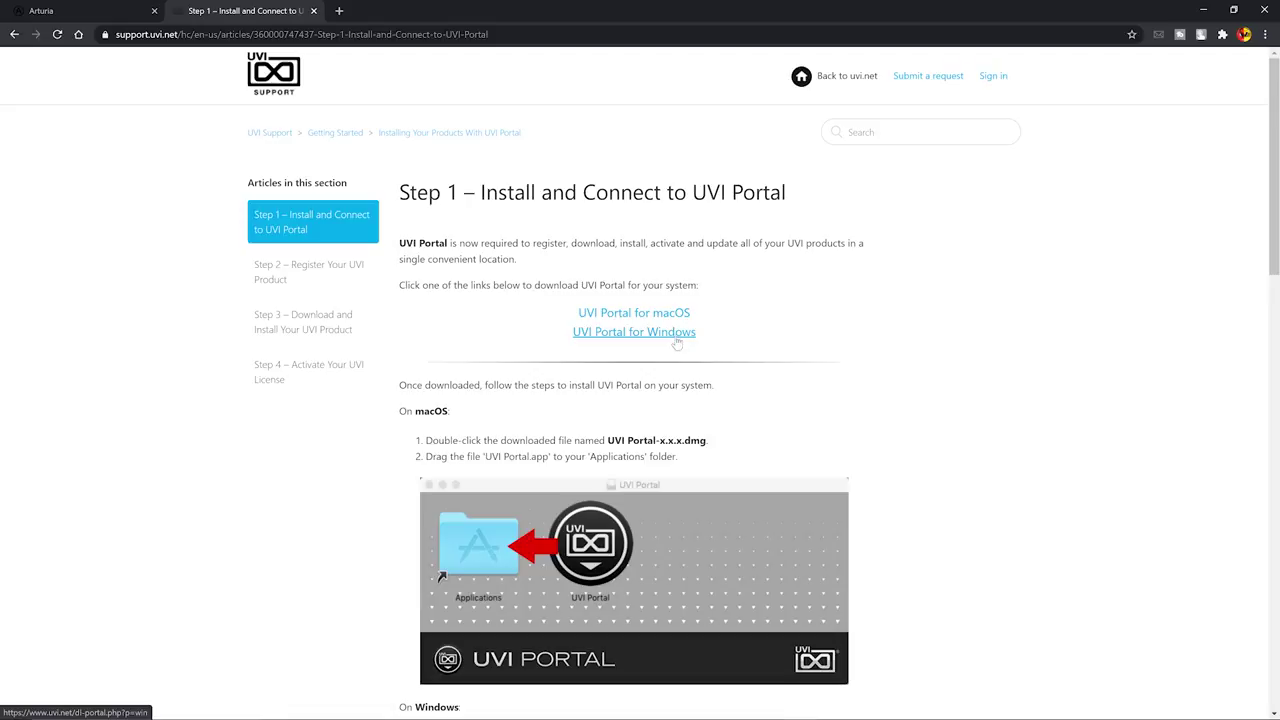
pyautogui.click(677, 340)
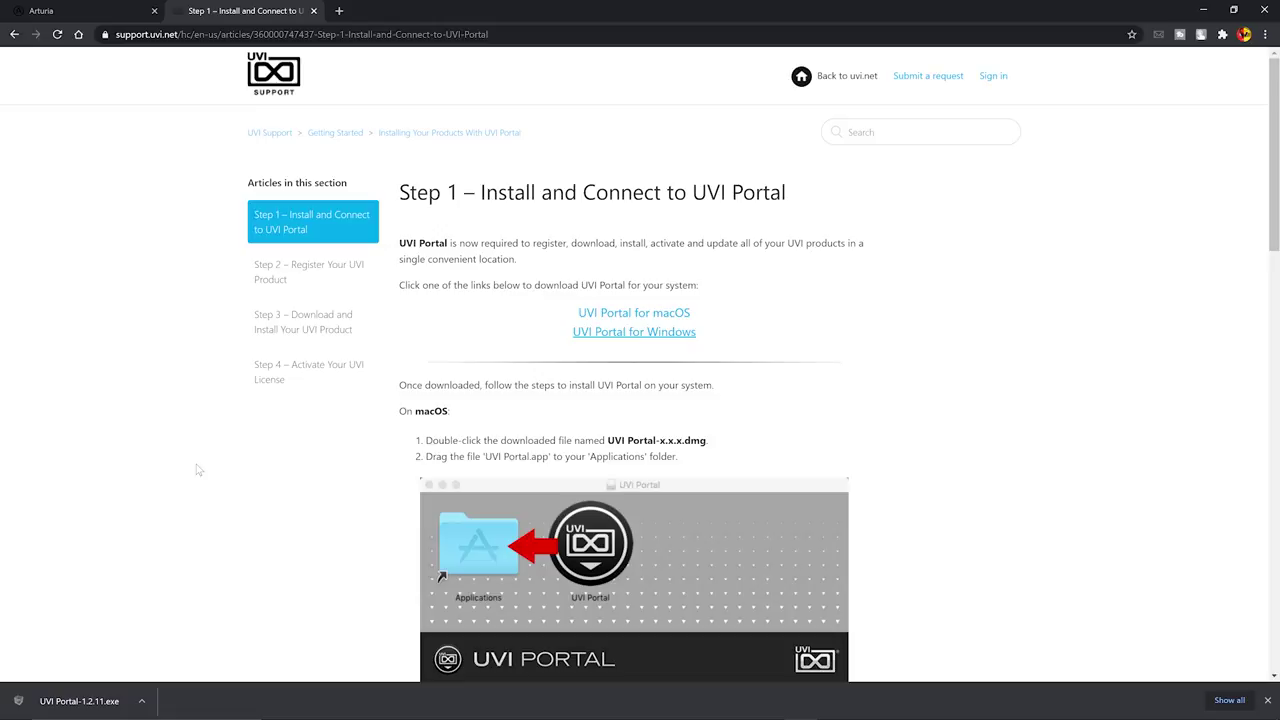
pyautogui.click(83, 705)
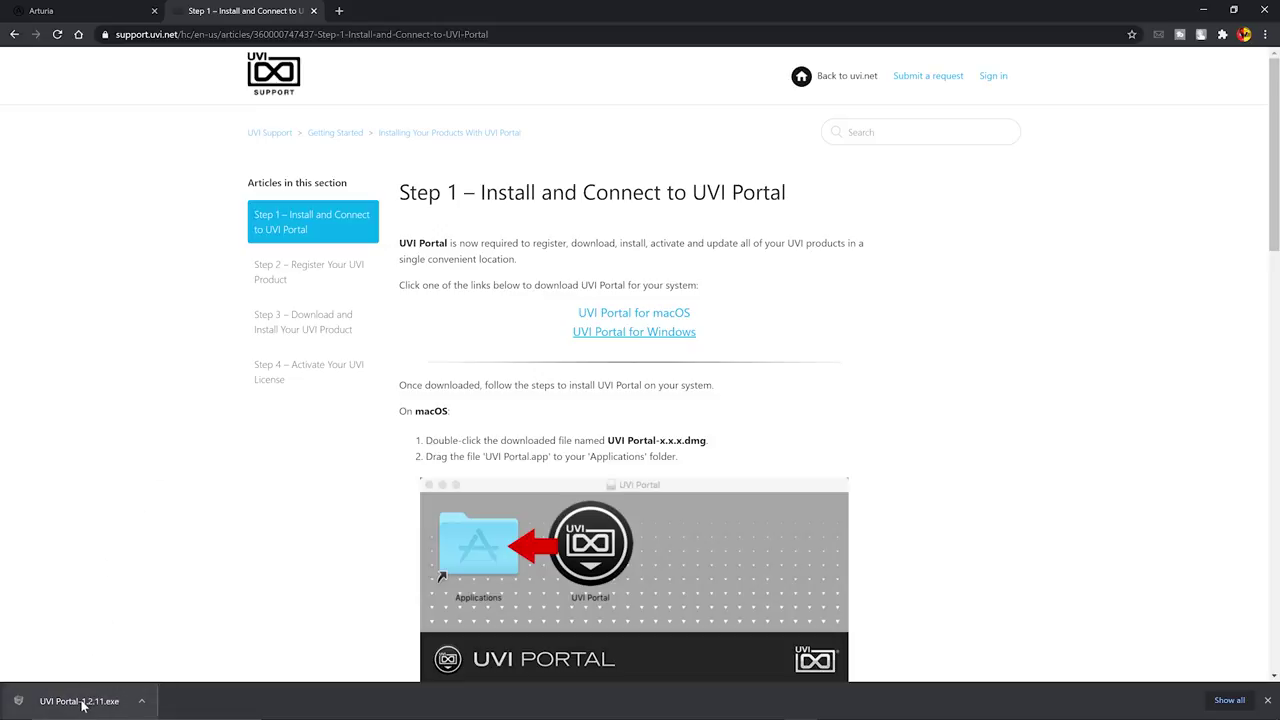
pyautogui.click(728, 469)
pyautogui.click(730, 469)
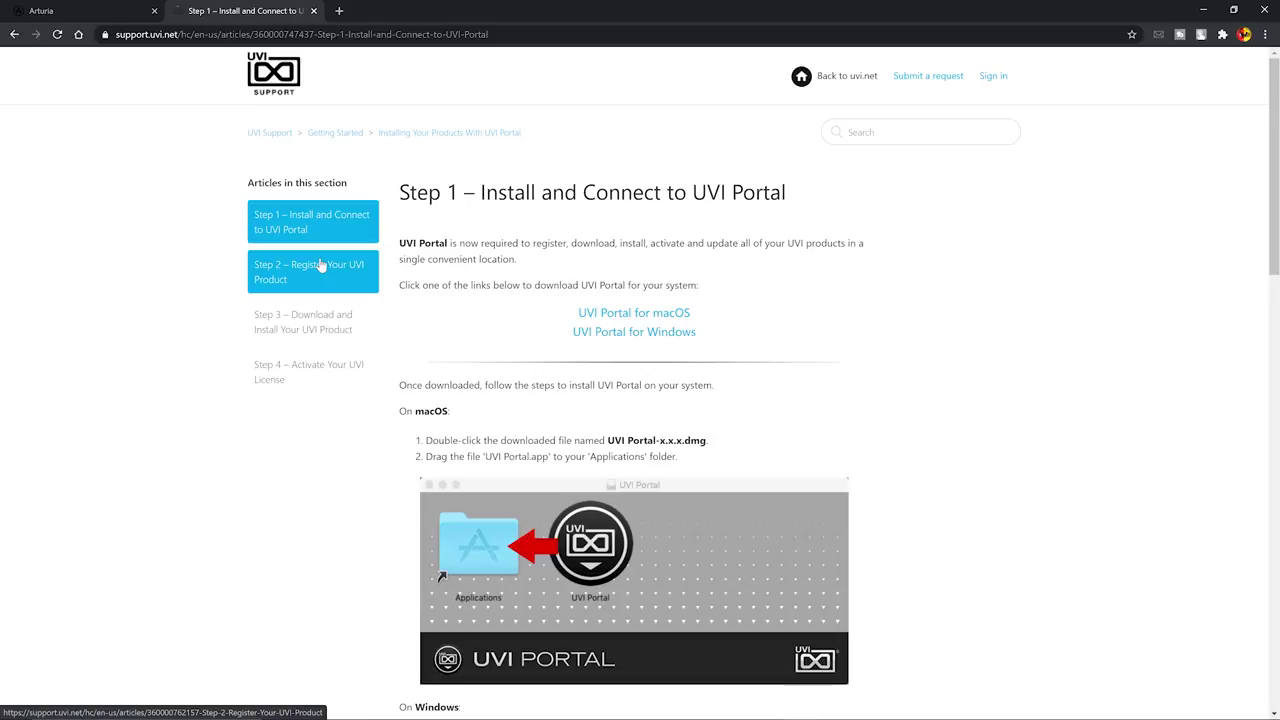
pyautogui.click(320, 265)
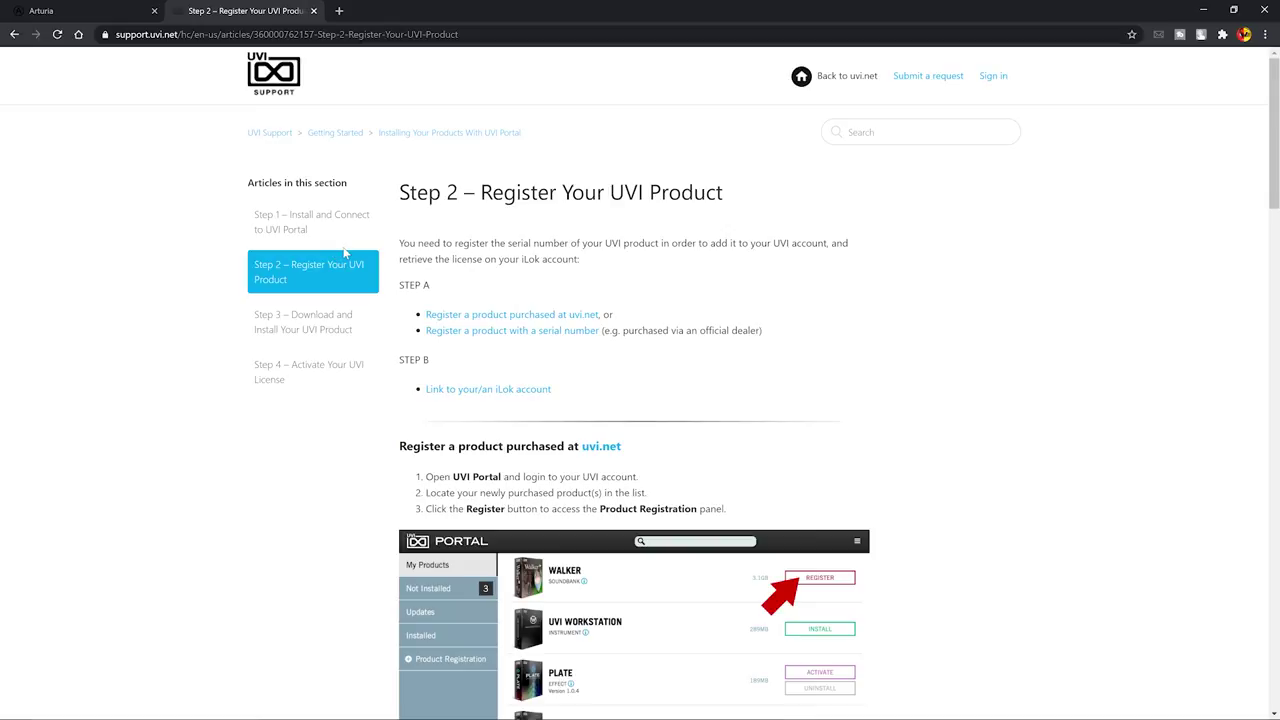
# Open the UVI sign-in page in a new tab from the serial-number registration section.
pyautogui.click(550, 330)
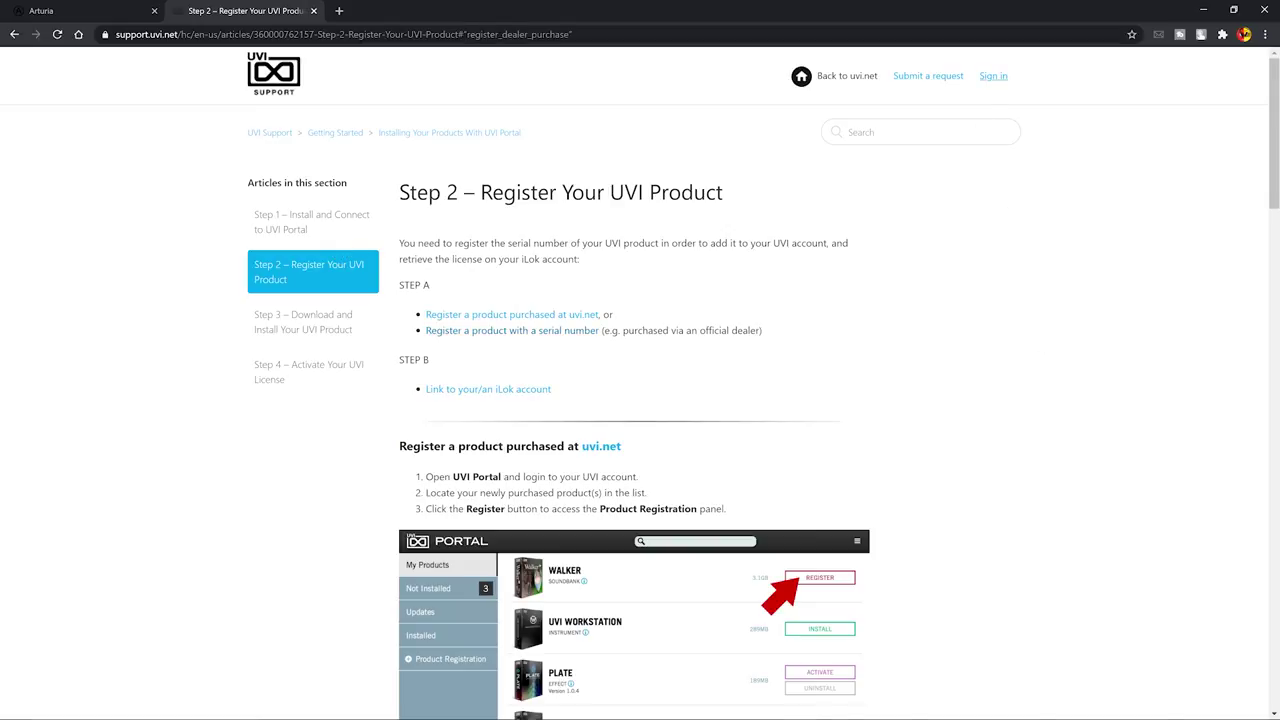
pyautogui.rightClick(990, 79)
pyautogui.click(1008, 84)
pyautogui.click(405, 10)
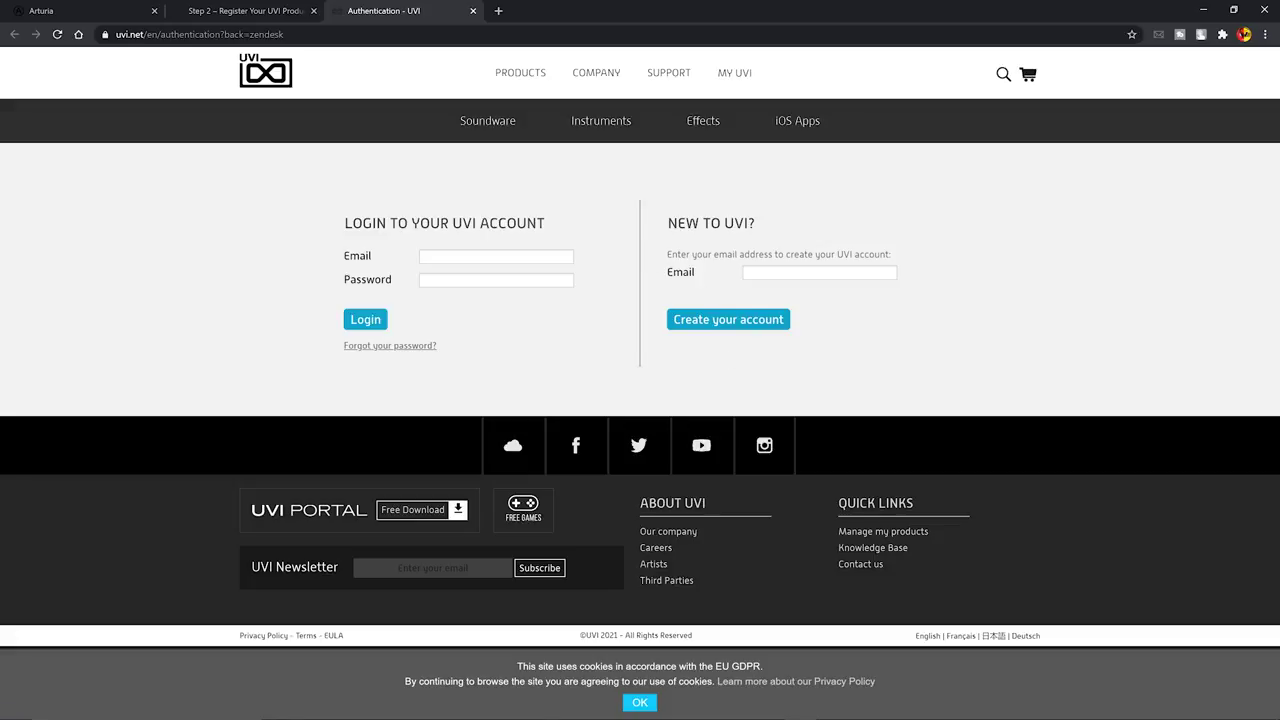
# Create a new UVI account with the user's e-mail address, then launch UVI Portal.
pyautogui.click(791, 272)
pyautogui.click(765, 280)
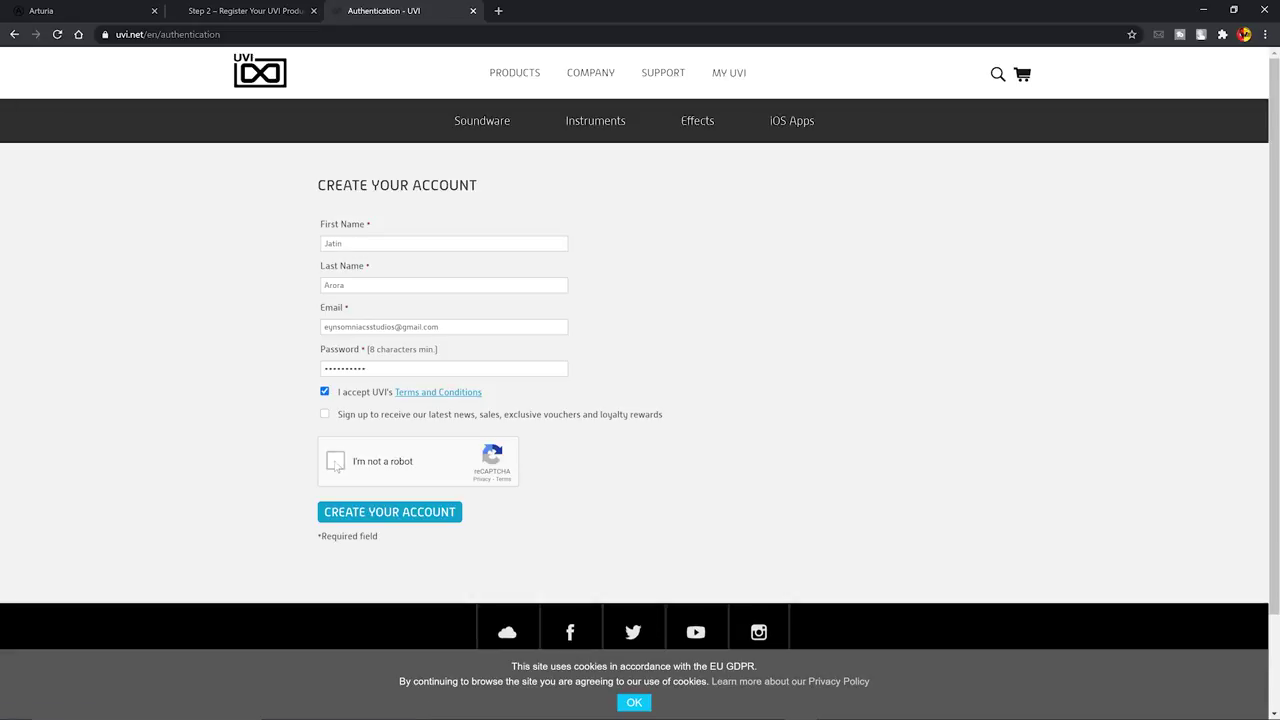
pyautogui.click(335, 461)
pyautogui.click(437, 520)
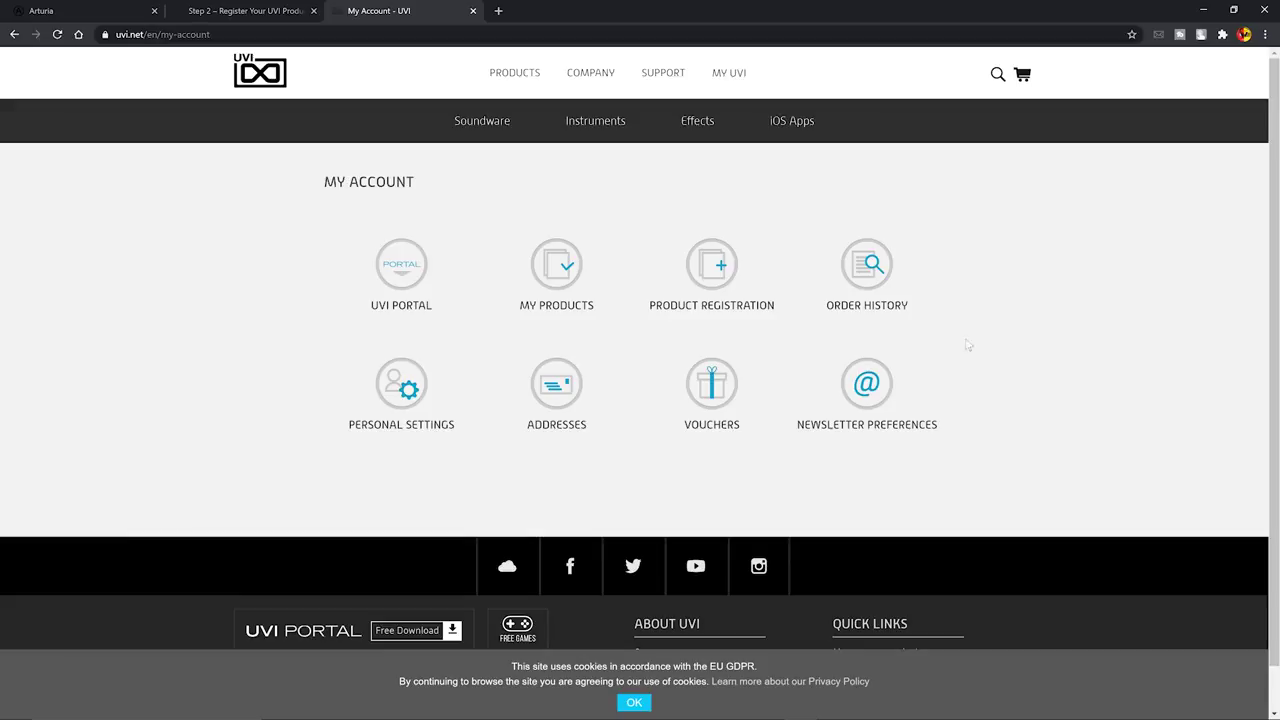
pyautogui.press('super')
pyautogui.click(388, 522)
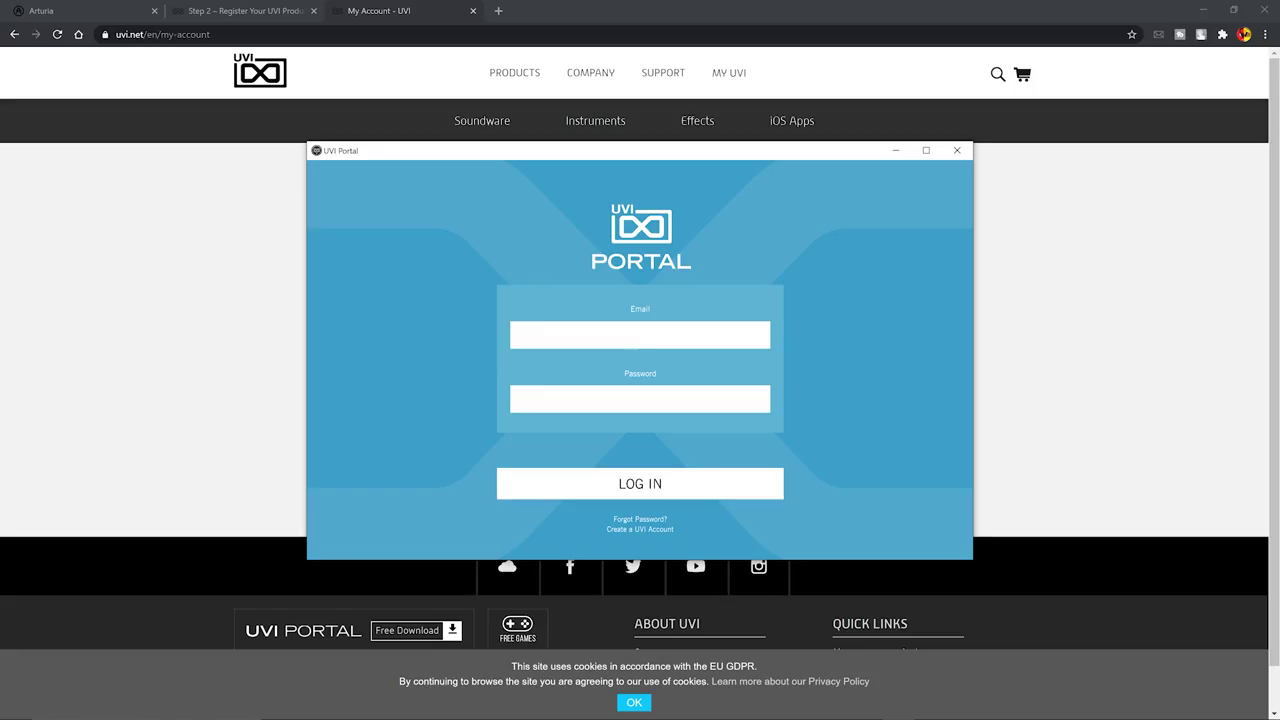
# Log in to UVI Portal, copy the UVI serial from the Arturia page, and open Product Registration.
pyautogui.click(651, 487)
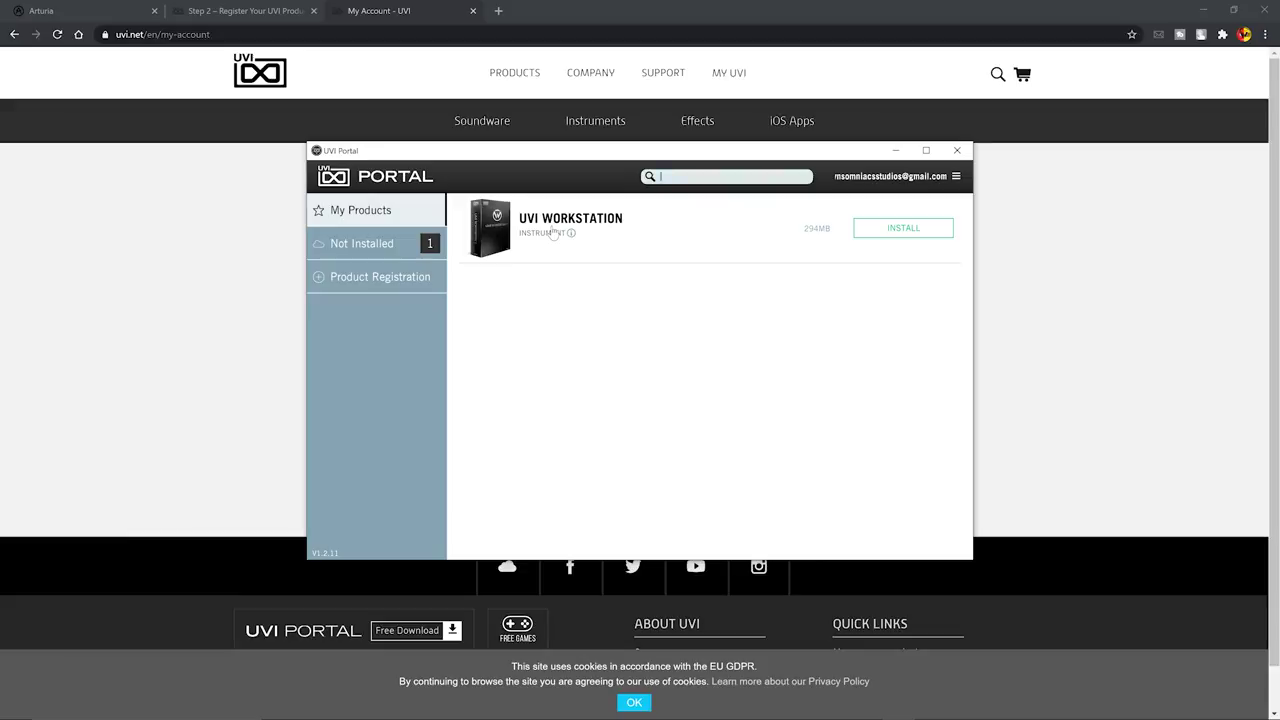
pyautogui.click(38, 10)
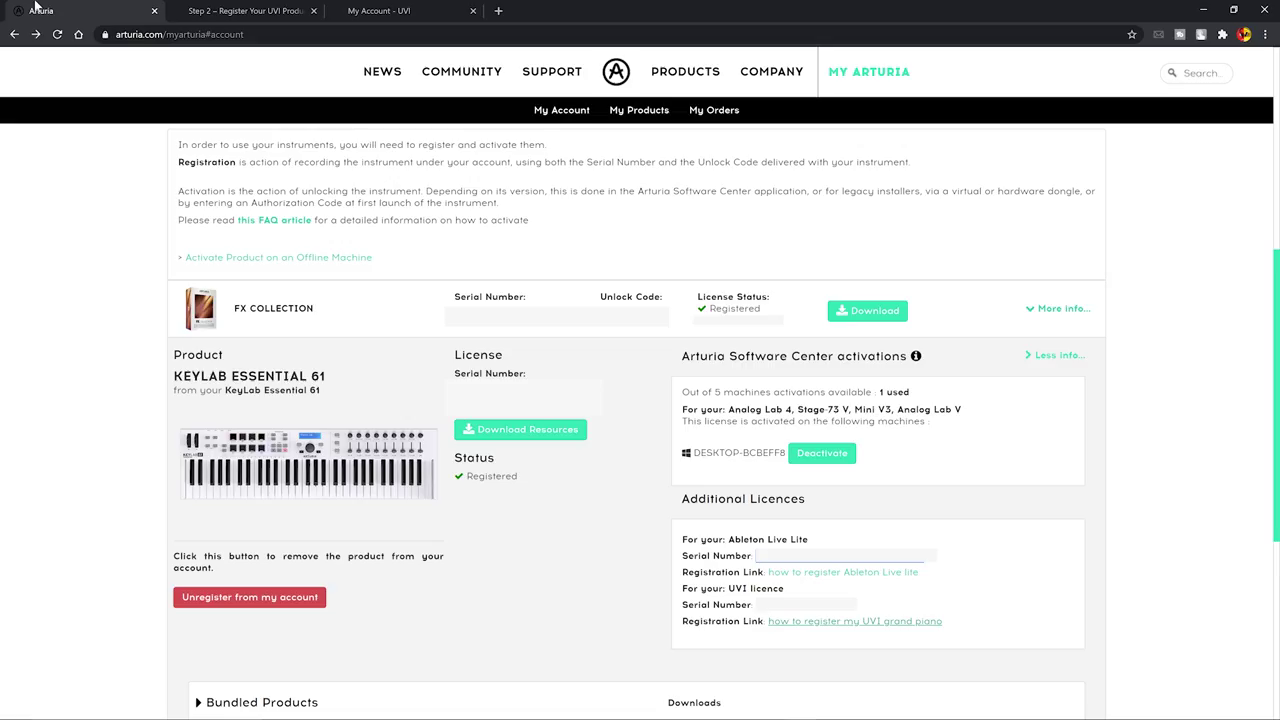
pyautogui.moveTo(880, 606); pyautogui.dragTo(756, 606)
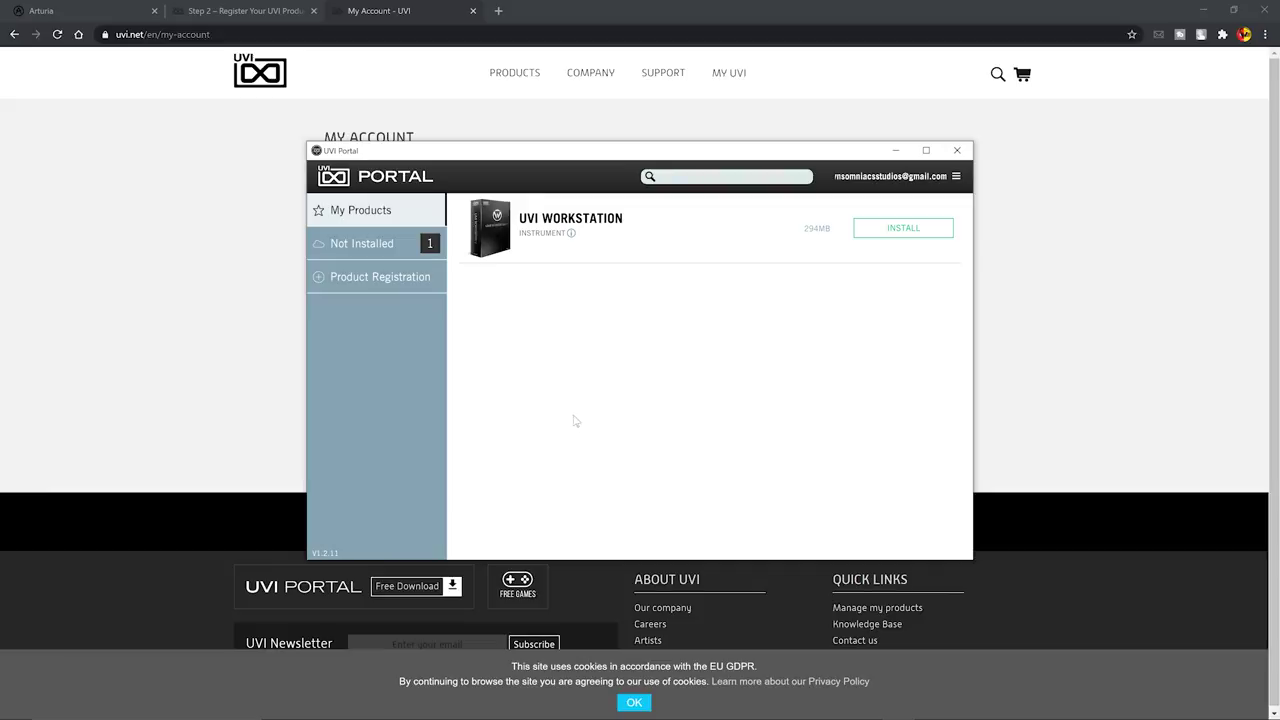
pyautogui.click(350, 278)
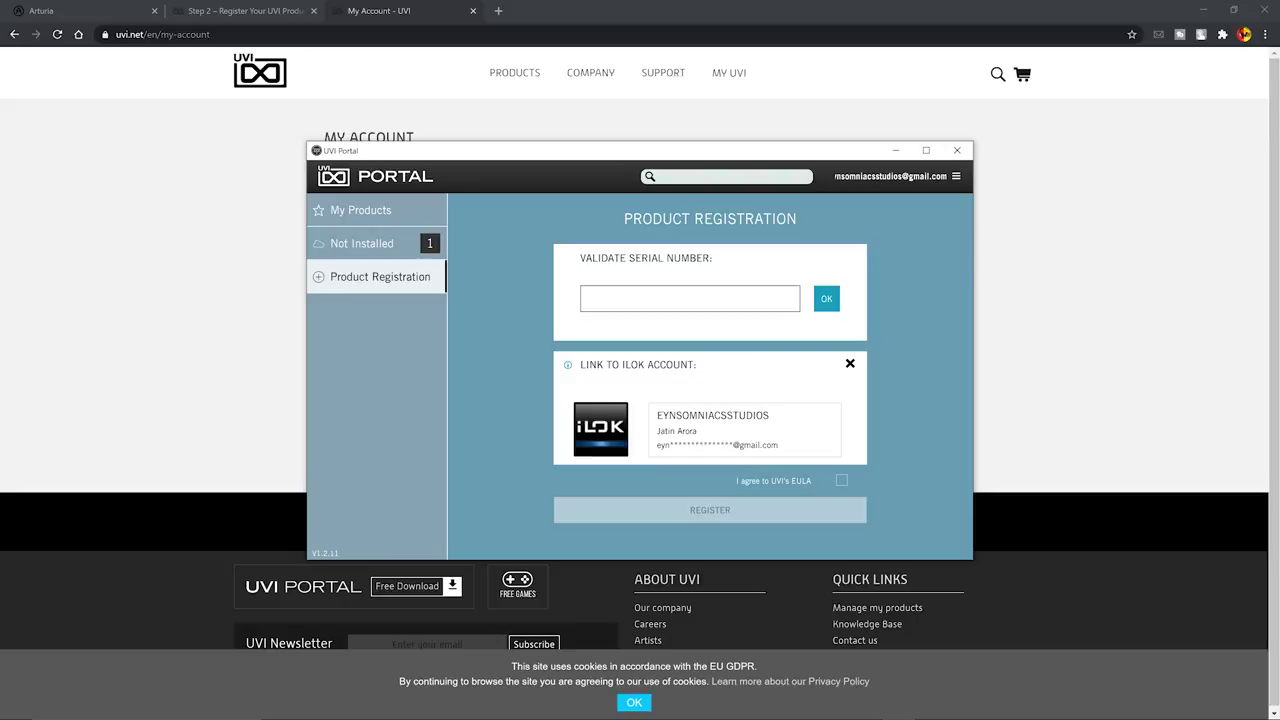
# Paste and validate the UVI serial, accept the EULA, and register Model D to iLok.
pyautogui.hotkey('ctrl', 'v')
pyautogui.click(829, 298)
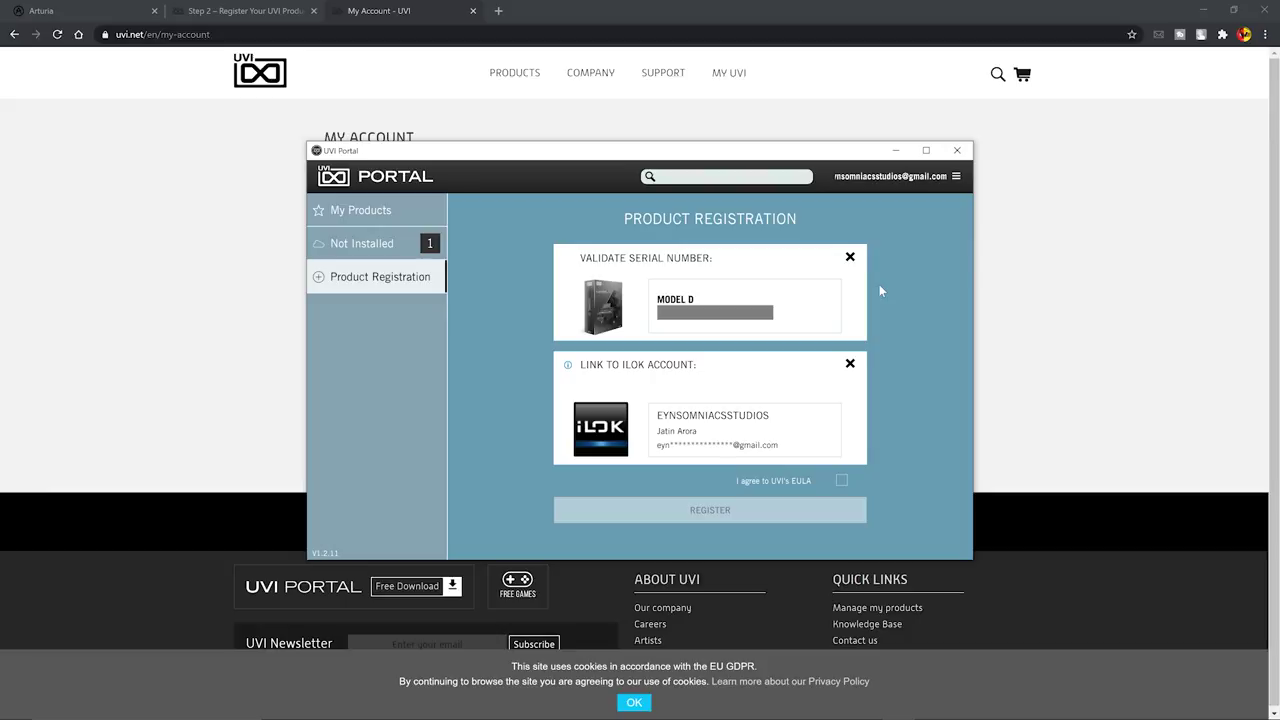
pyautogui.click(841, 481)
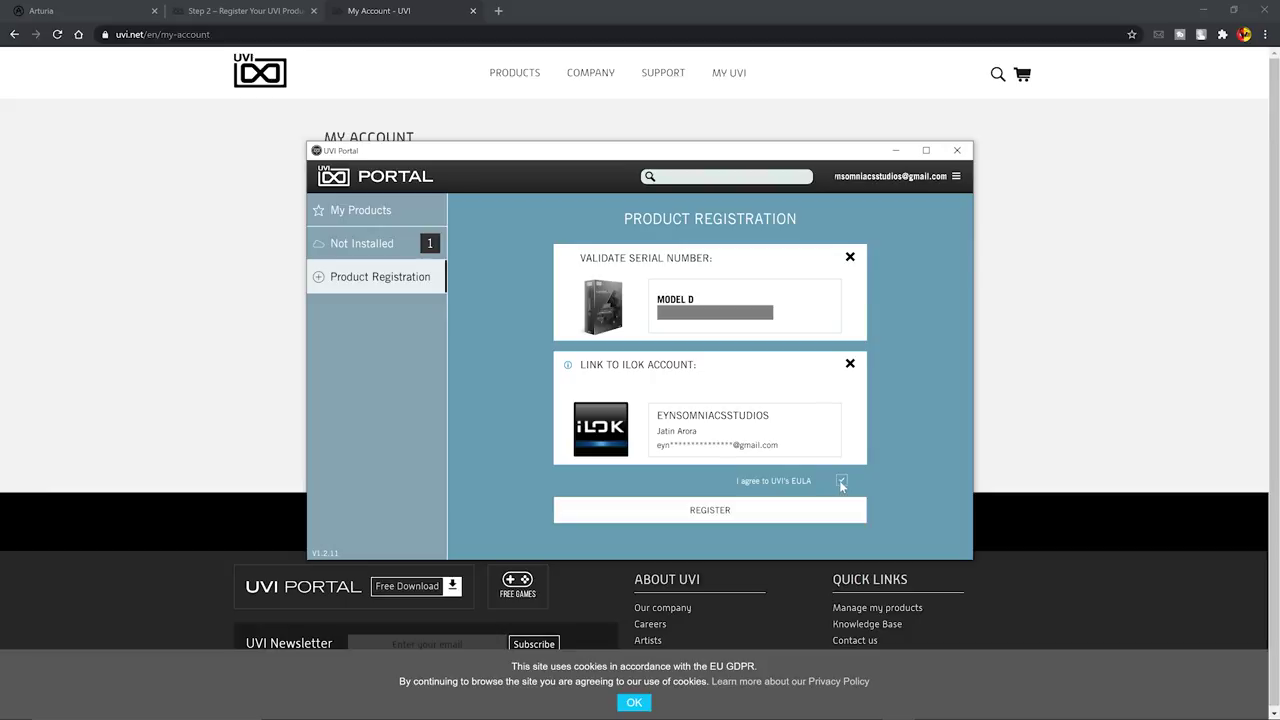
pyautogui.click(731, 512)
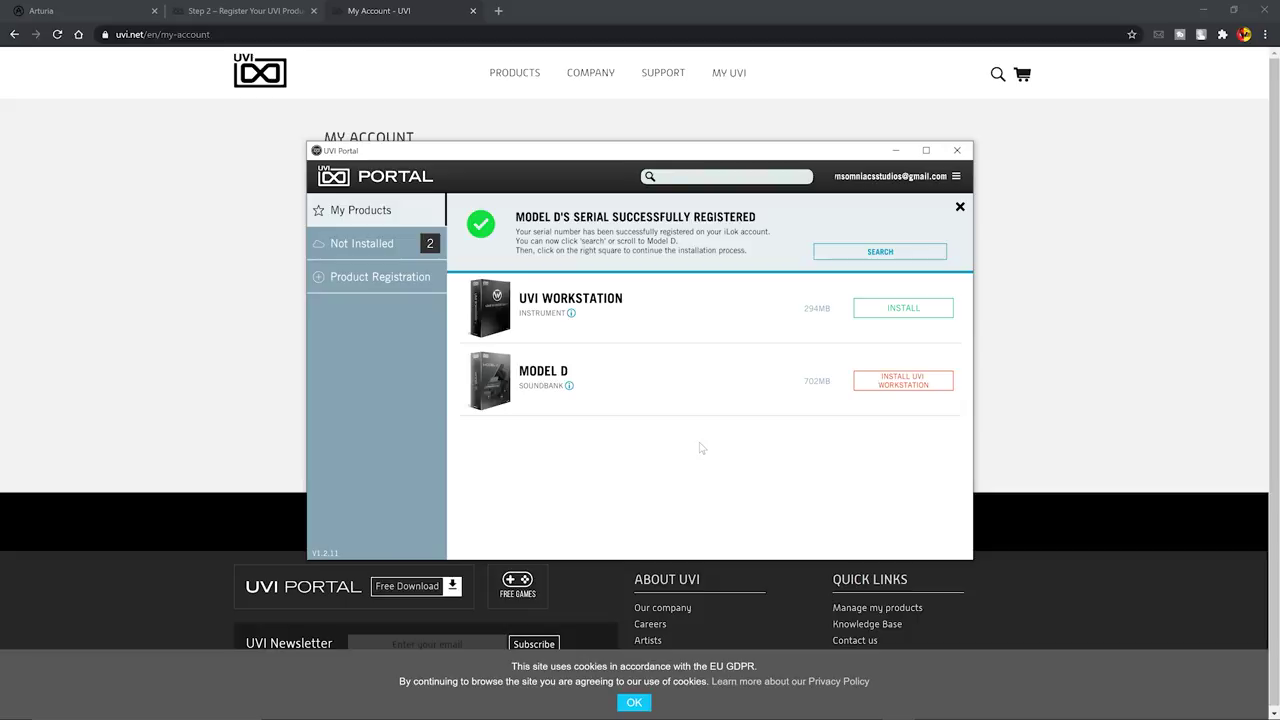
# Install UVI Workstation and the Model D soundbank, then start Model D's activation.
pyautogui.click(903, 308)
pyautogui.click(918, 378)
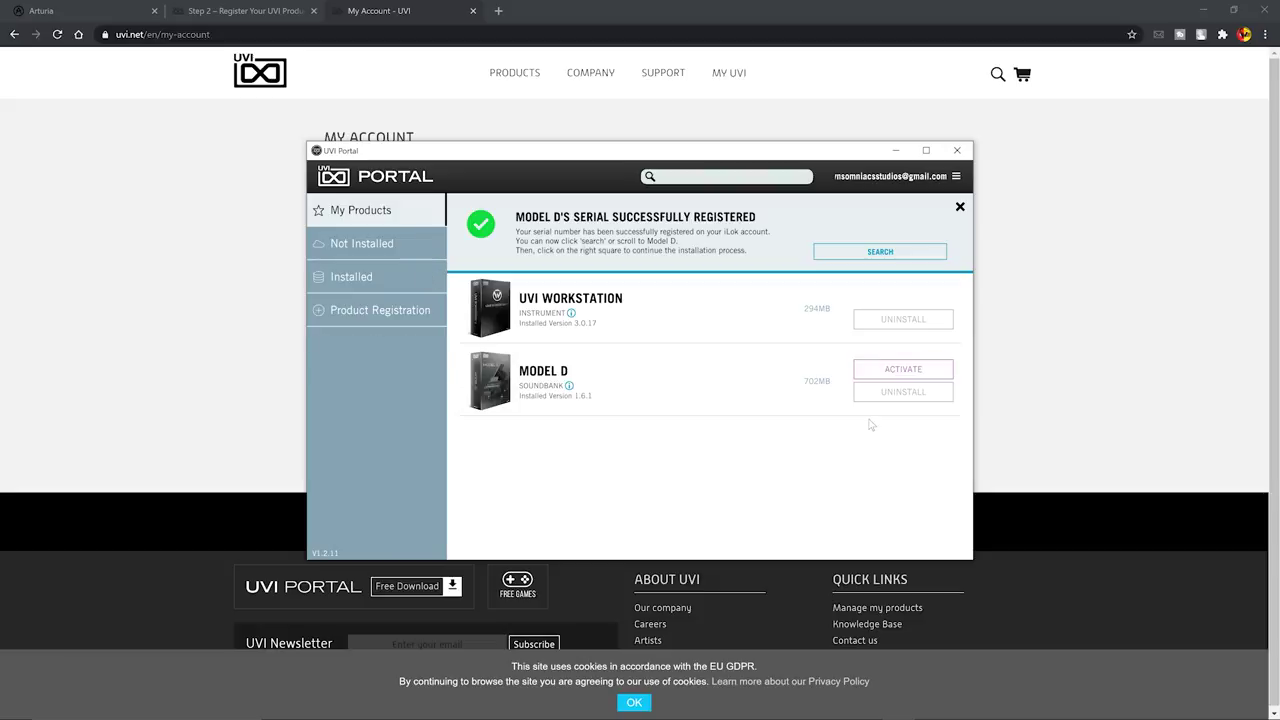
pyautogui.click(903, 369)
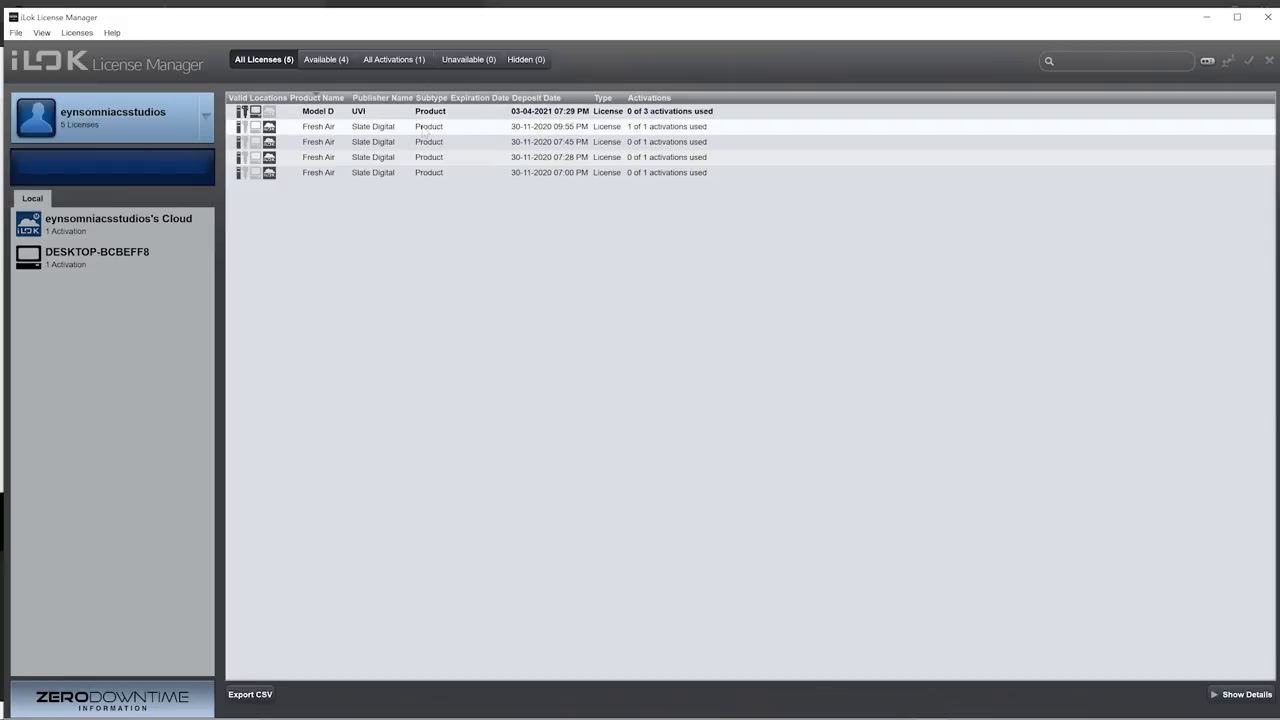
# Activate the Model D licence on DESKTOP-BCBEFF8, confirm it, and close iLok License Manager.
pyautogui.click(327, 113)
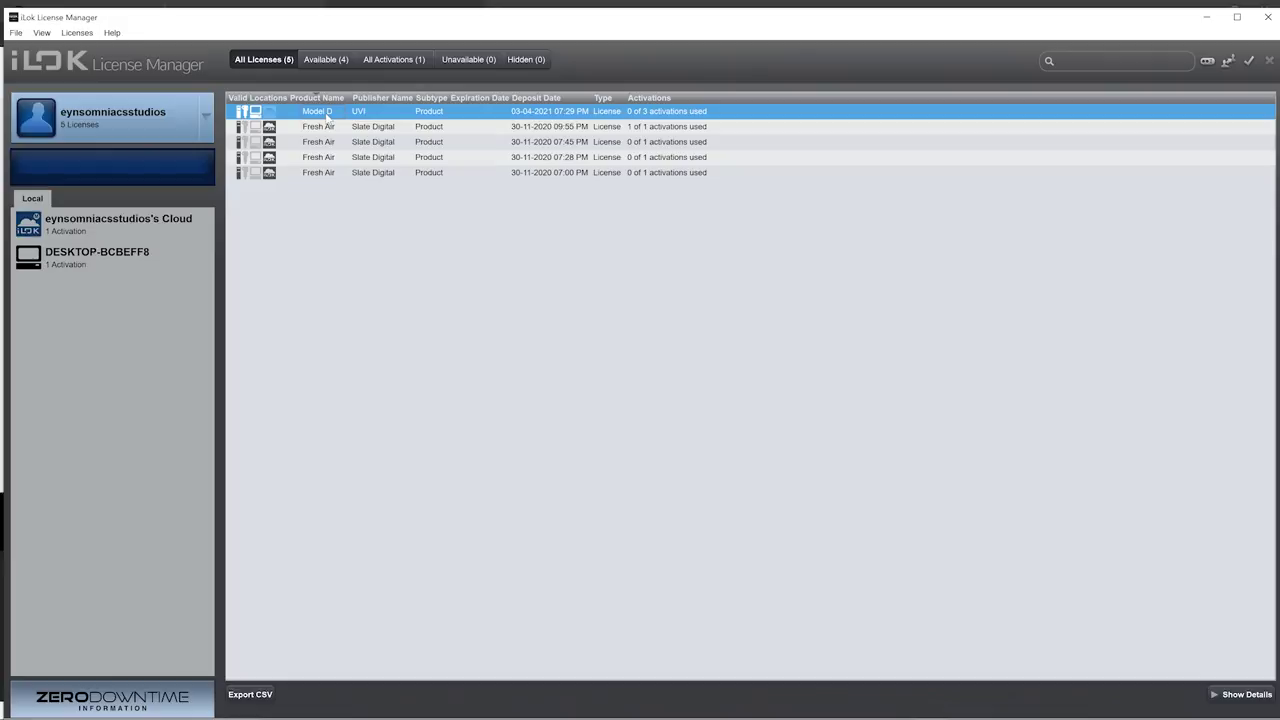
pyautogui.doubleClick(410, 117)
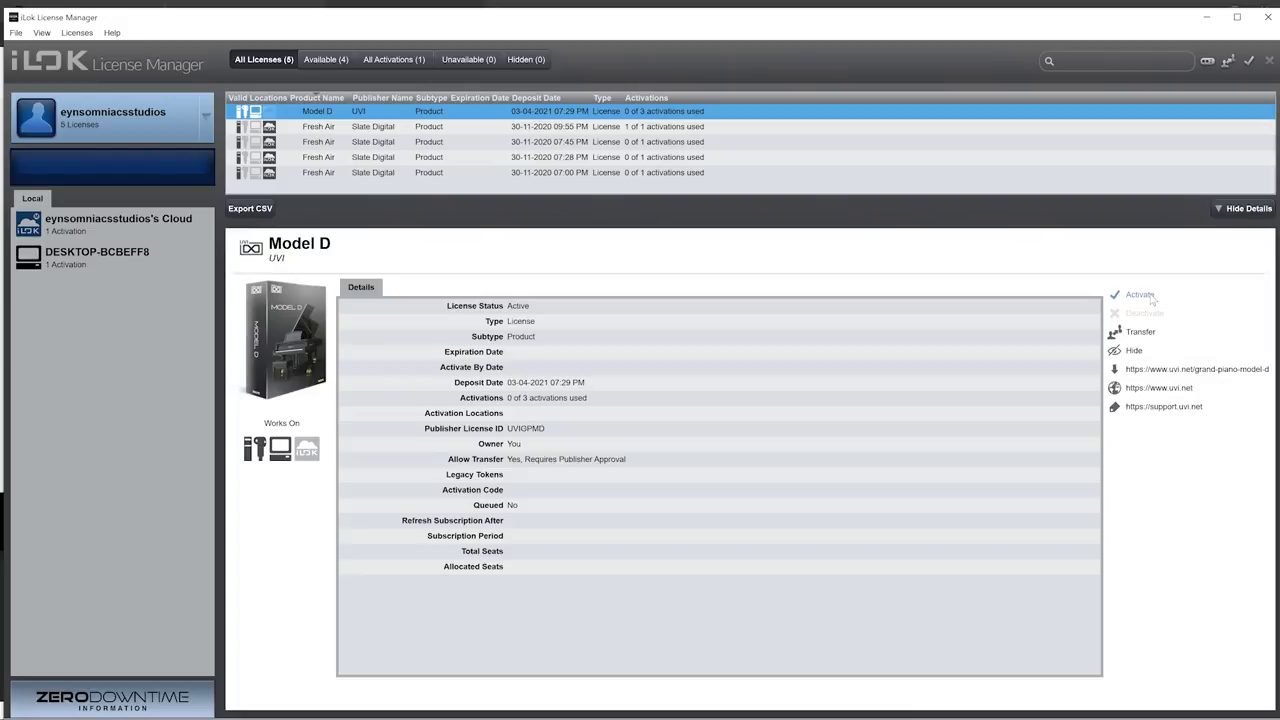
pyautogui.click(1150, 297)
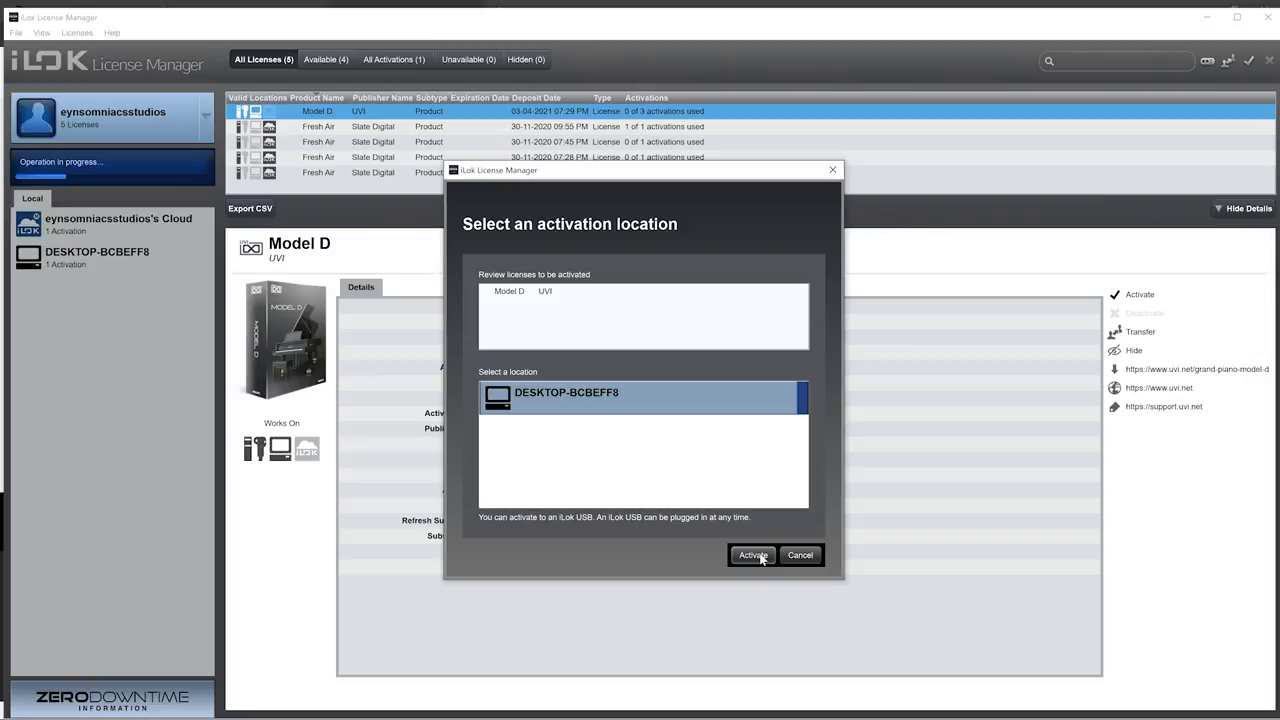
pyautogui.click(760, 557)
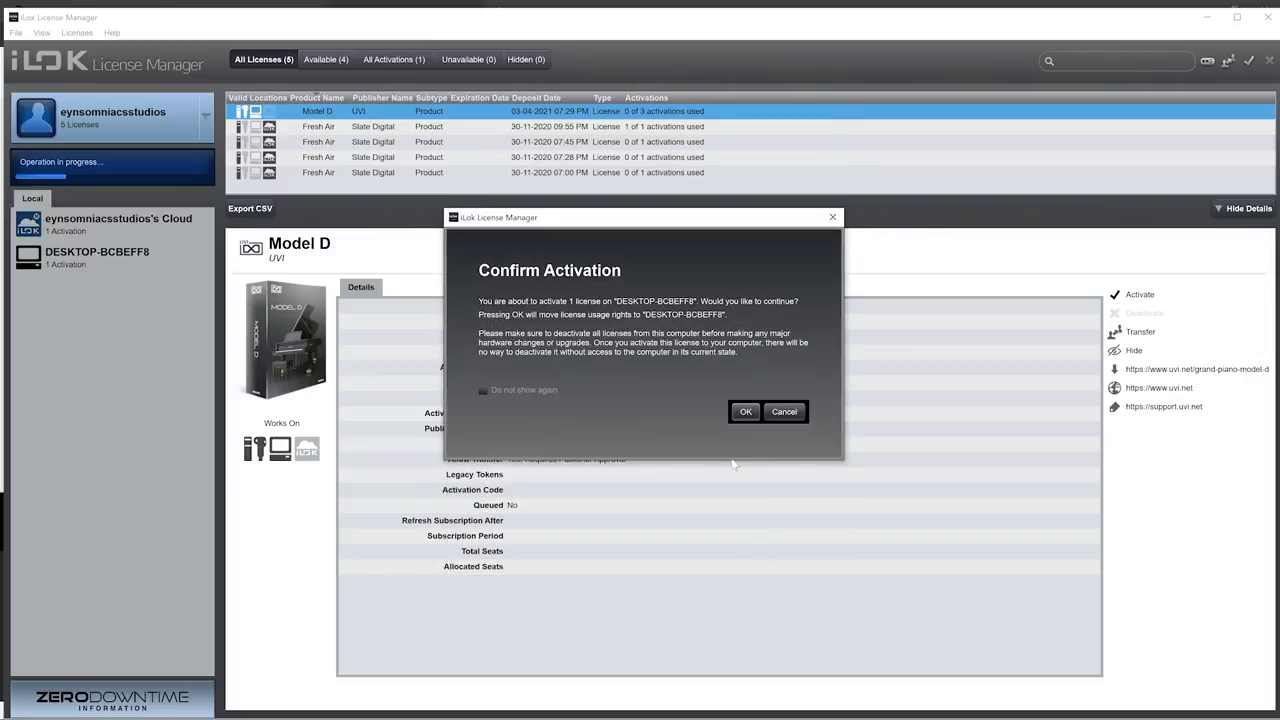
pyautogui.click(746, 412)
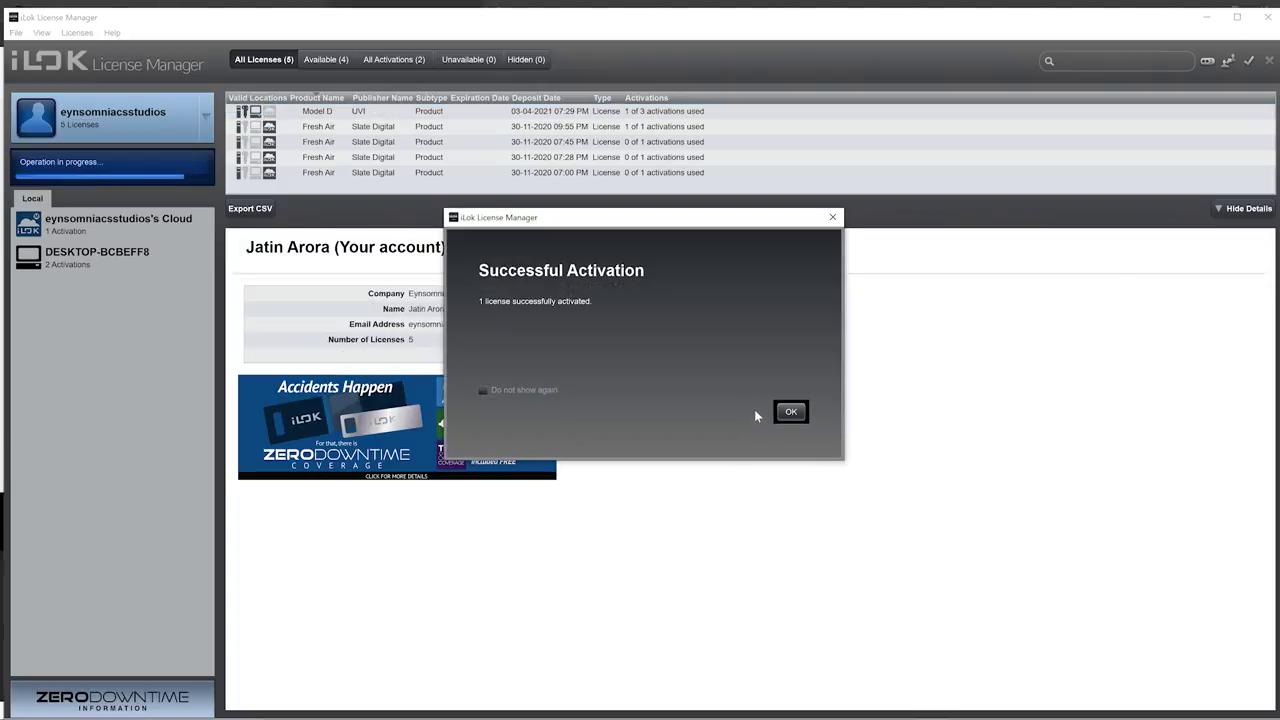
pyautogui.click(803, 414)
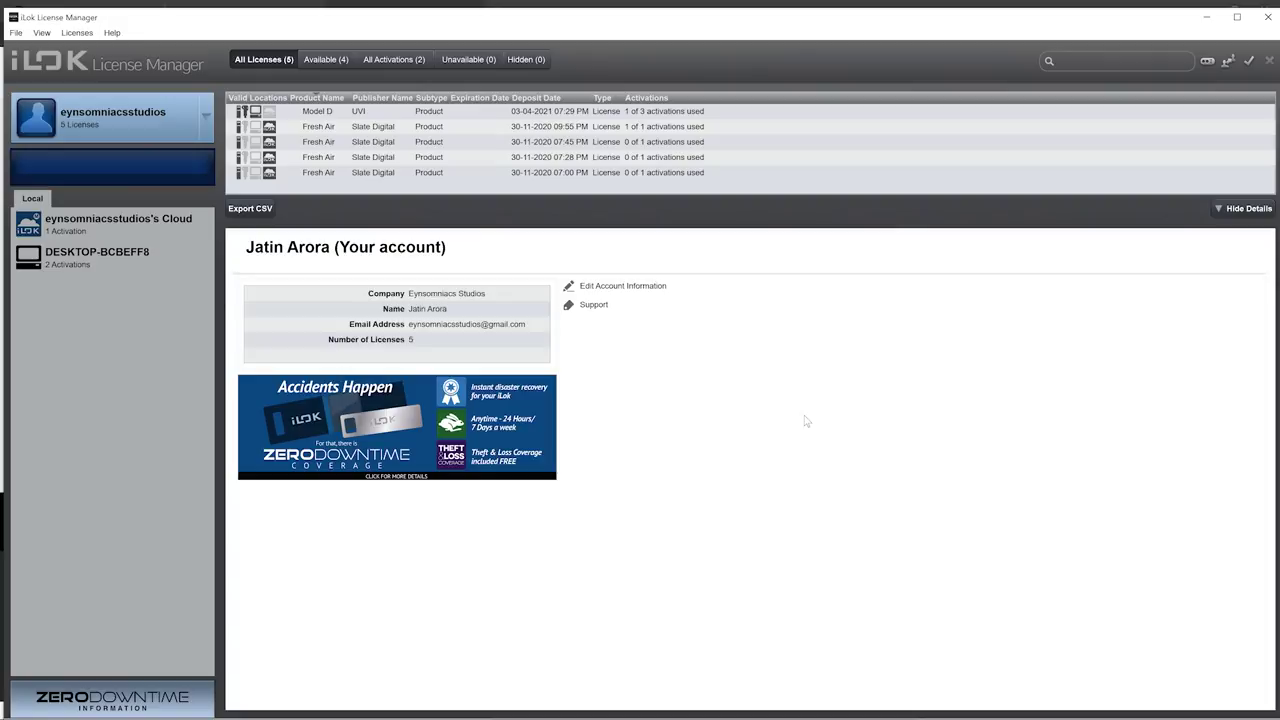
pyautogui.click(1265, 18)
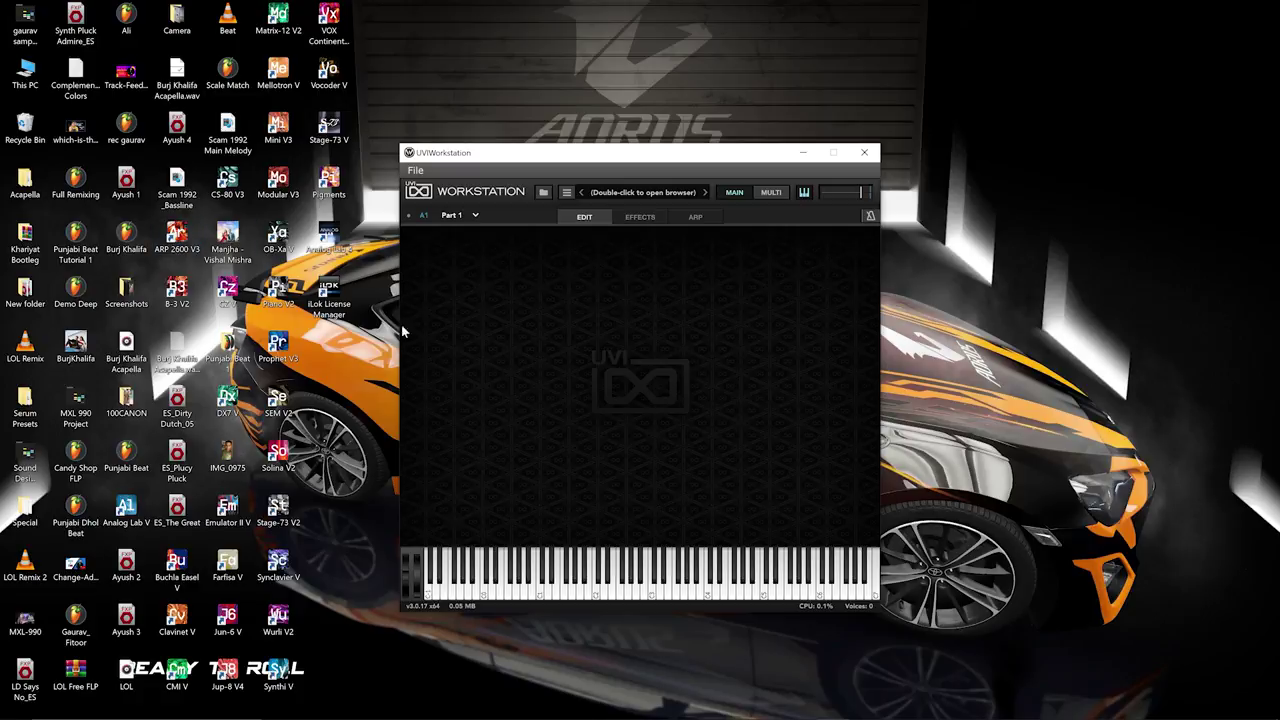
# Load the MD Basic Dry preset from Grand Piano Model D and play a test note.
pyautogui.doubleClick(629, 189)
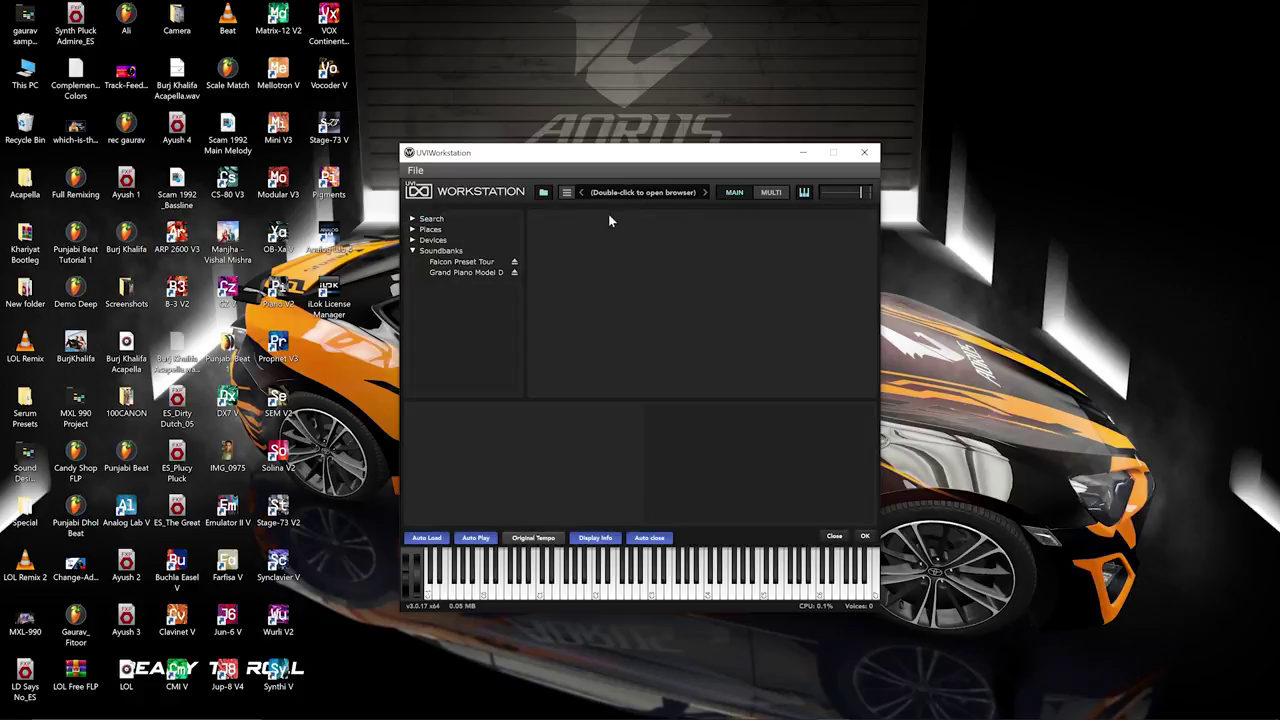
pyautogui.click(459, 273)
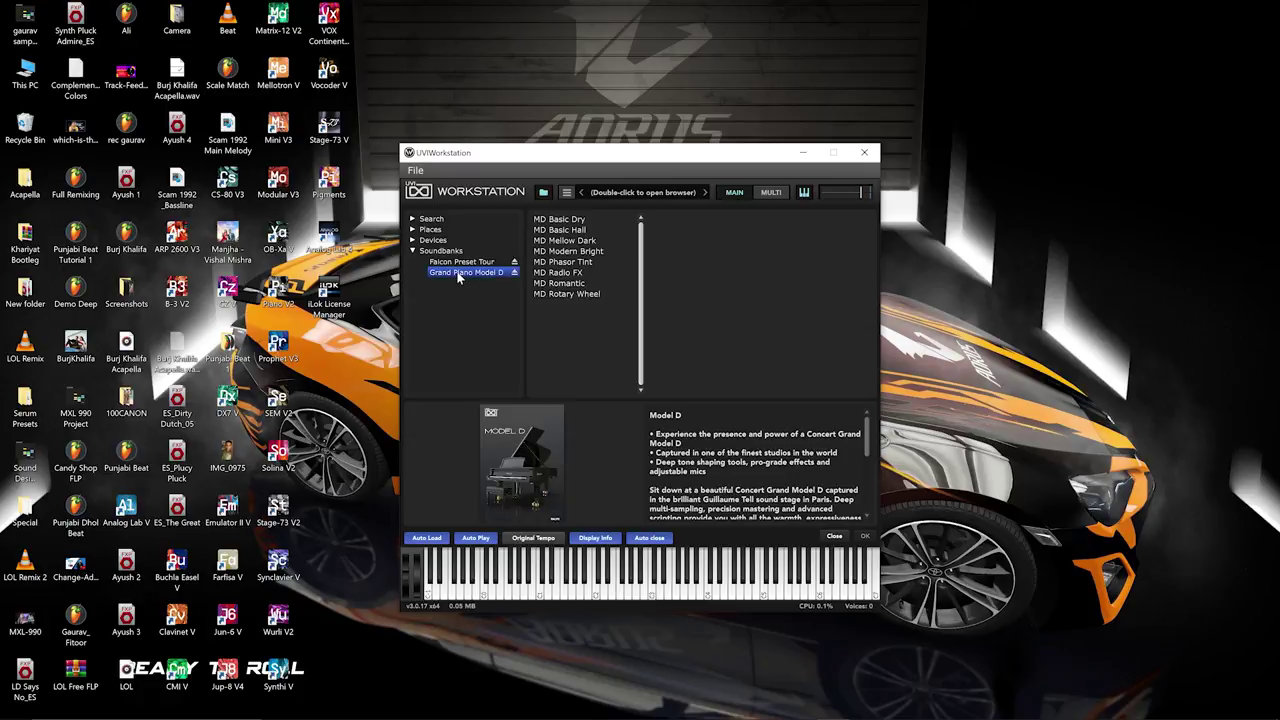
pyautogui.click(557, 220)
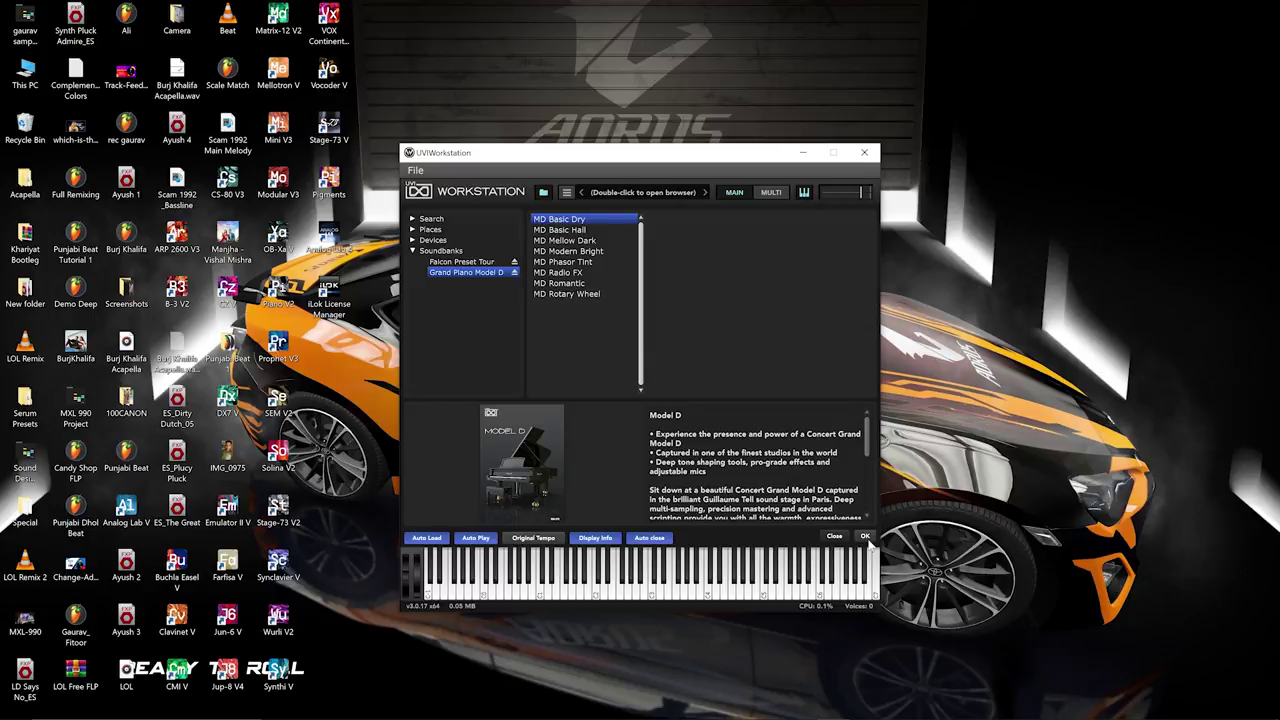
pyautogui.click(866, 538)
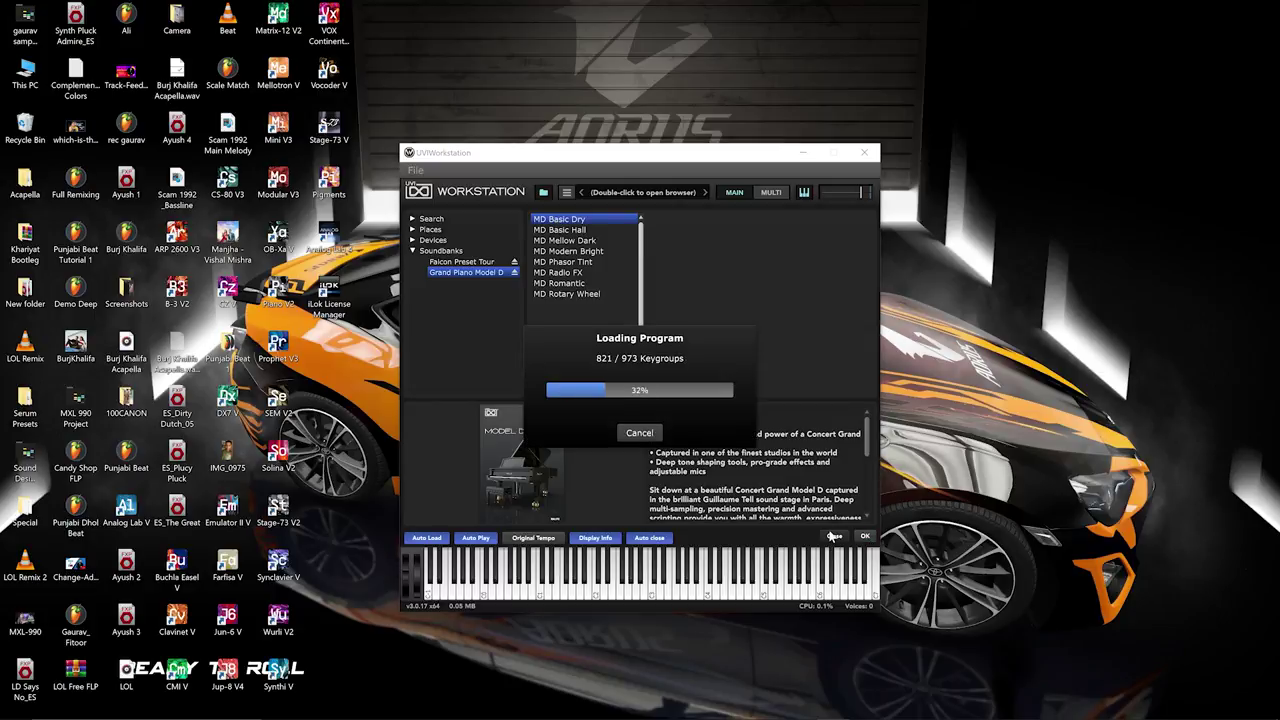
pyautogui.click(834, 537)
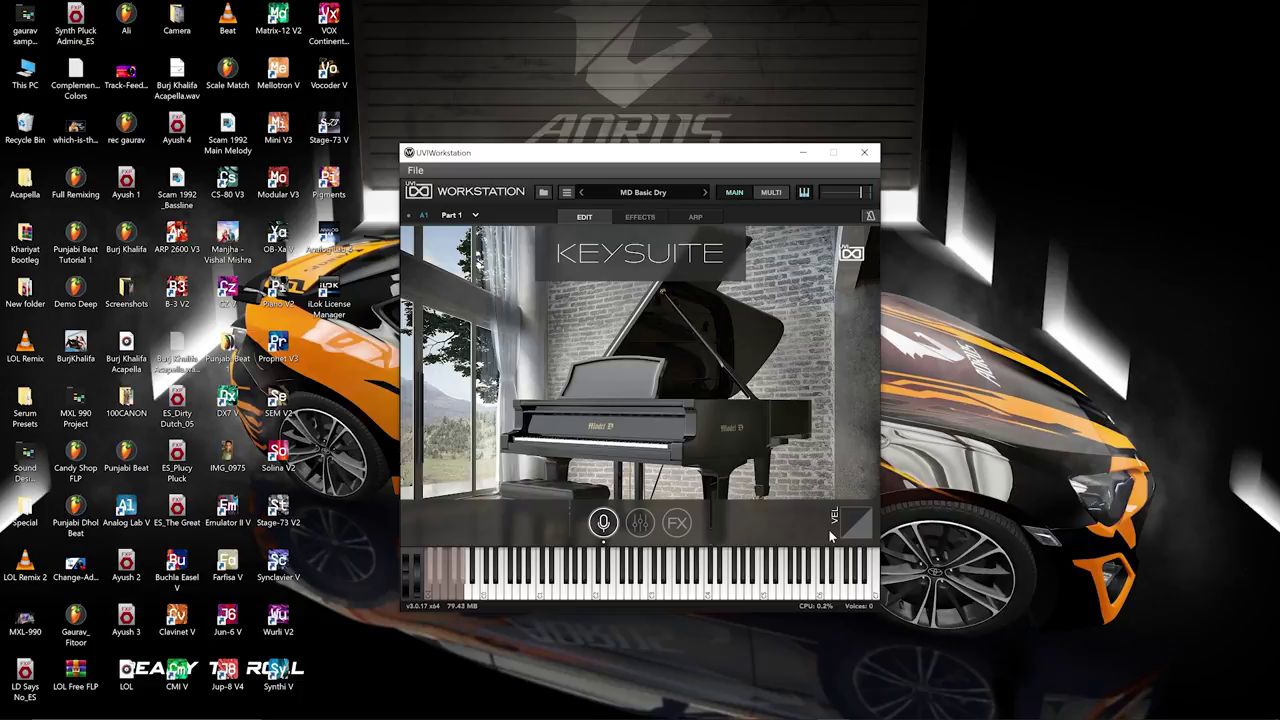
pyautogui.click(653, 580)
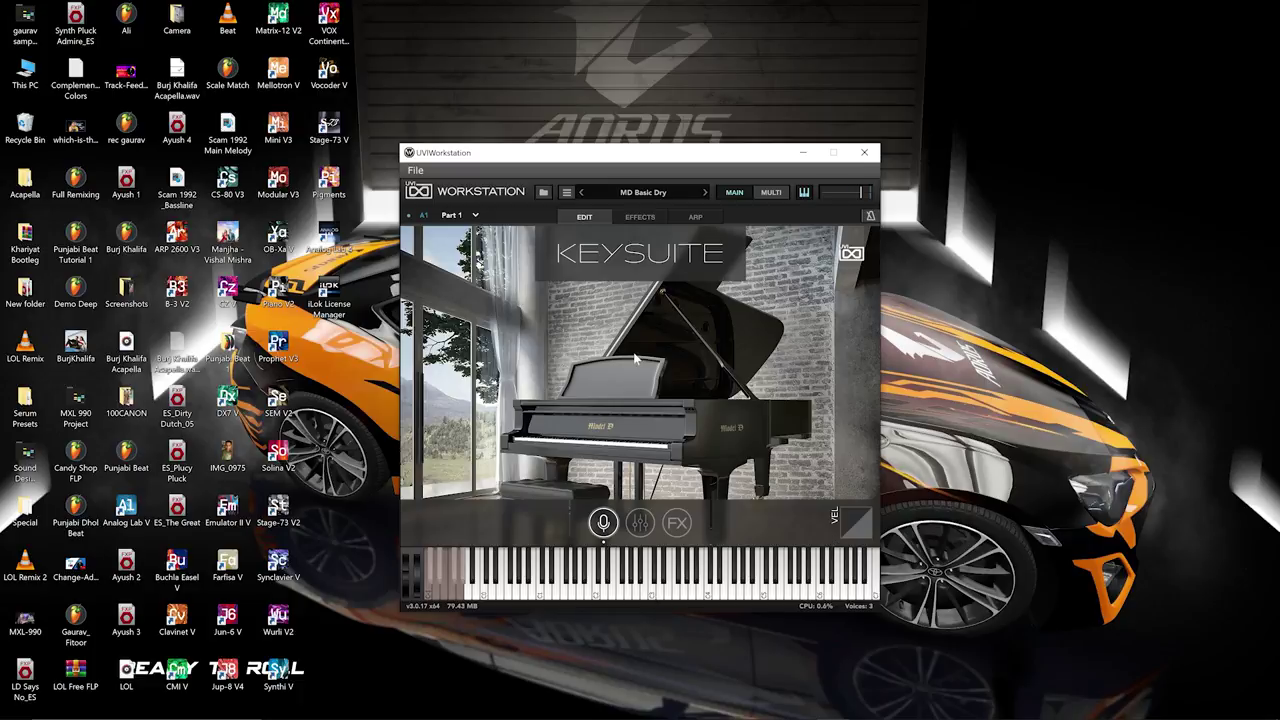